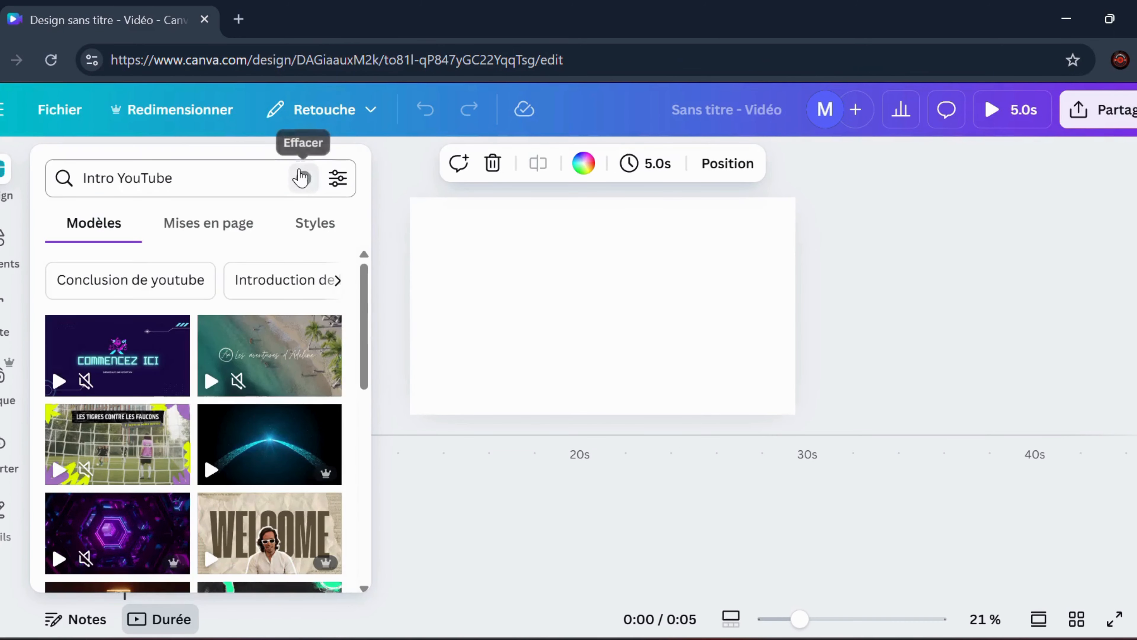
Search the elements for "sea" and place the flat blue wave illustration on the page
left_click(303, 178)
left_click(2, 251)
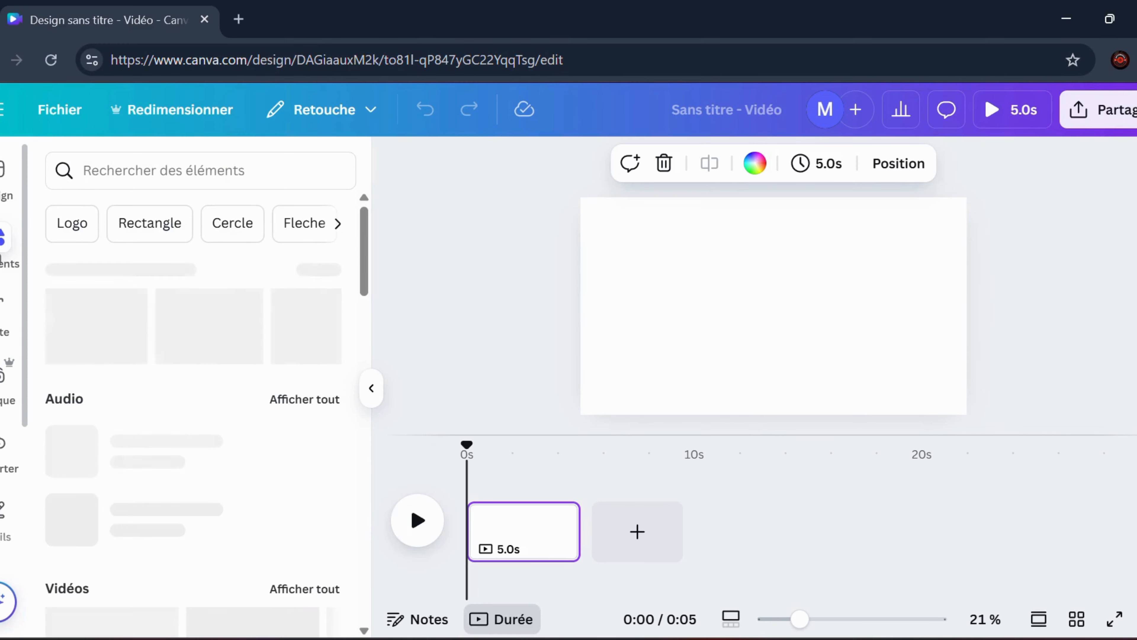
left_click(116, 179)
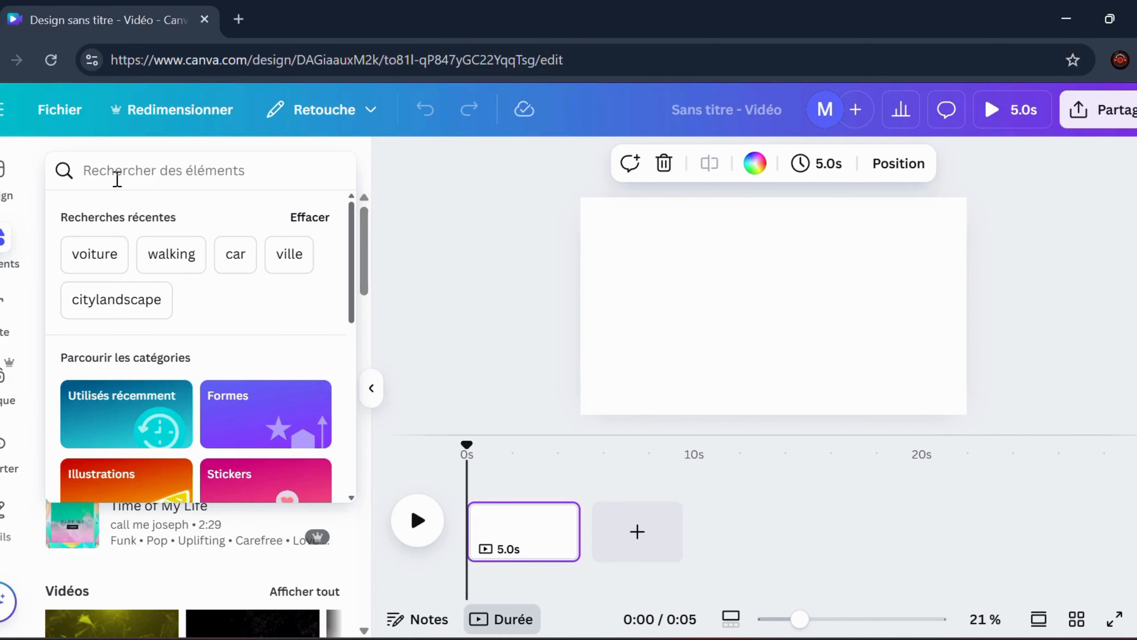
type("sea")
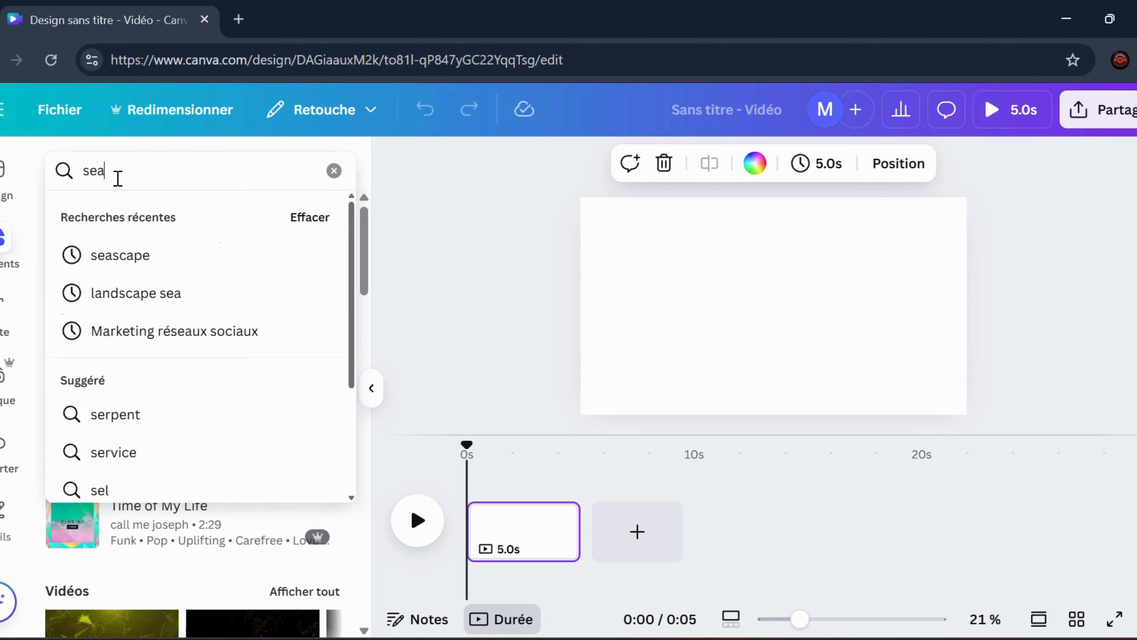
key("Return")
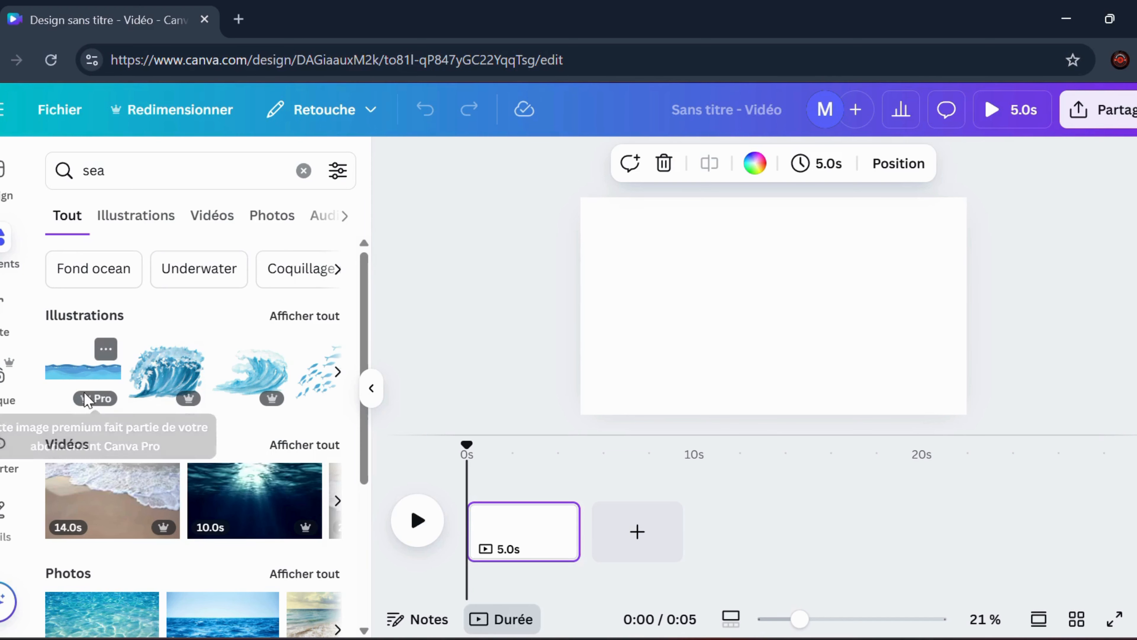
scroll(77, 372, "down", 5)
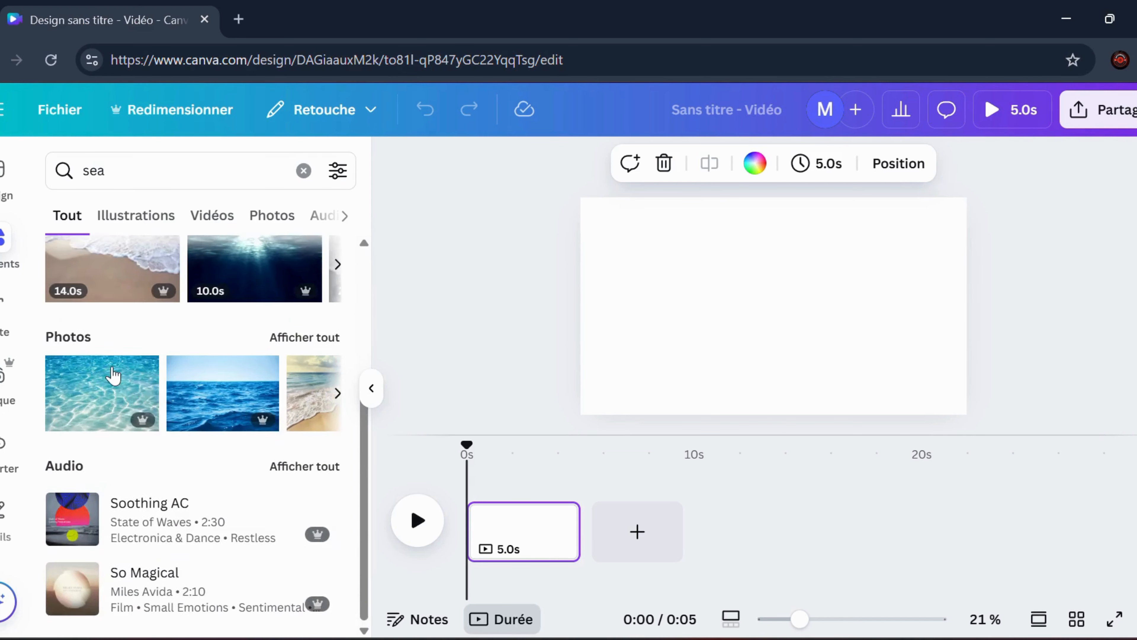
scroll(114, 373, "up", 5)
scroll(120, 375, "up", 1)
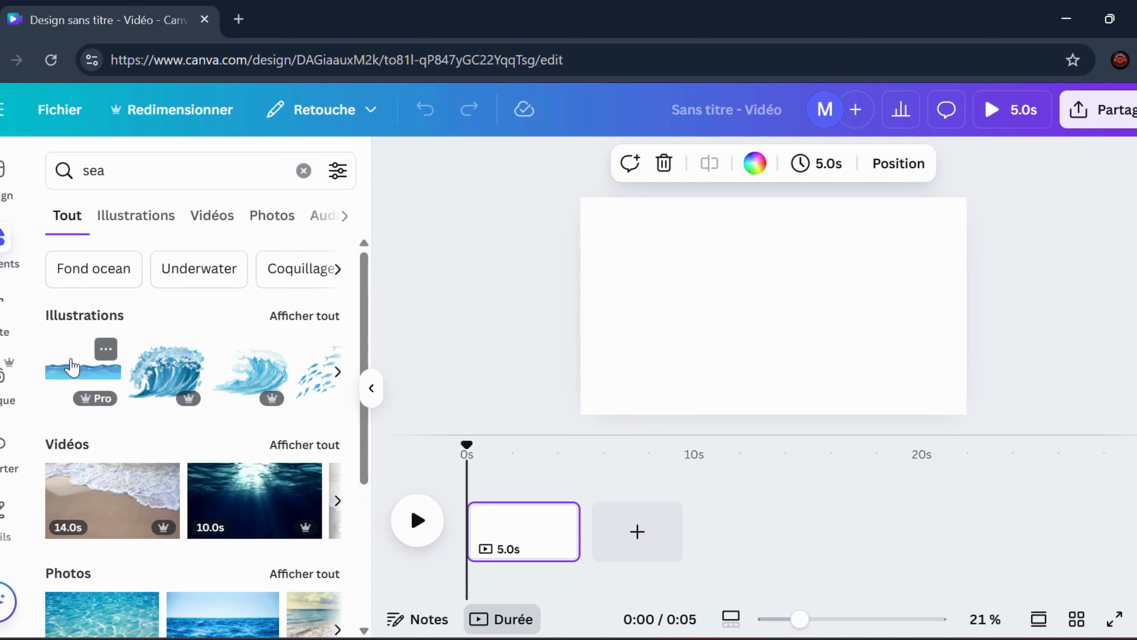
left_click_drag(71, 367, 717, 301)
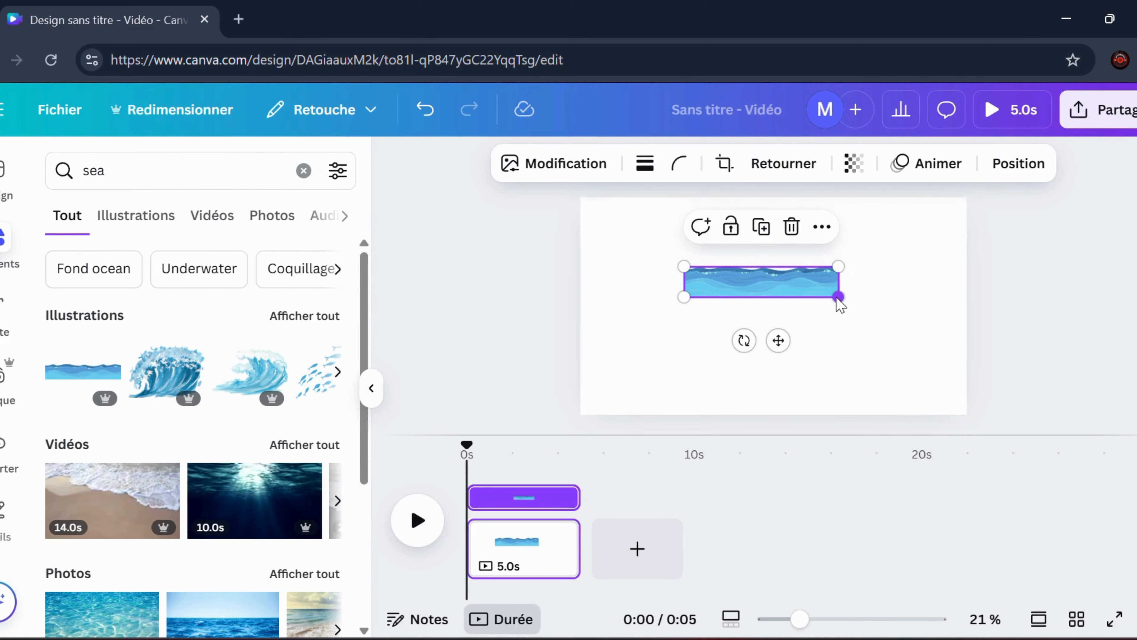
Enlarge the wave illustration and position it so it spans the full width of the page's lower edge
left_click_drag(838, 298, 971, 375)
left_click_drag(877, 292, 789, 301)
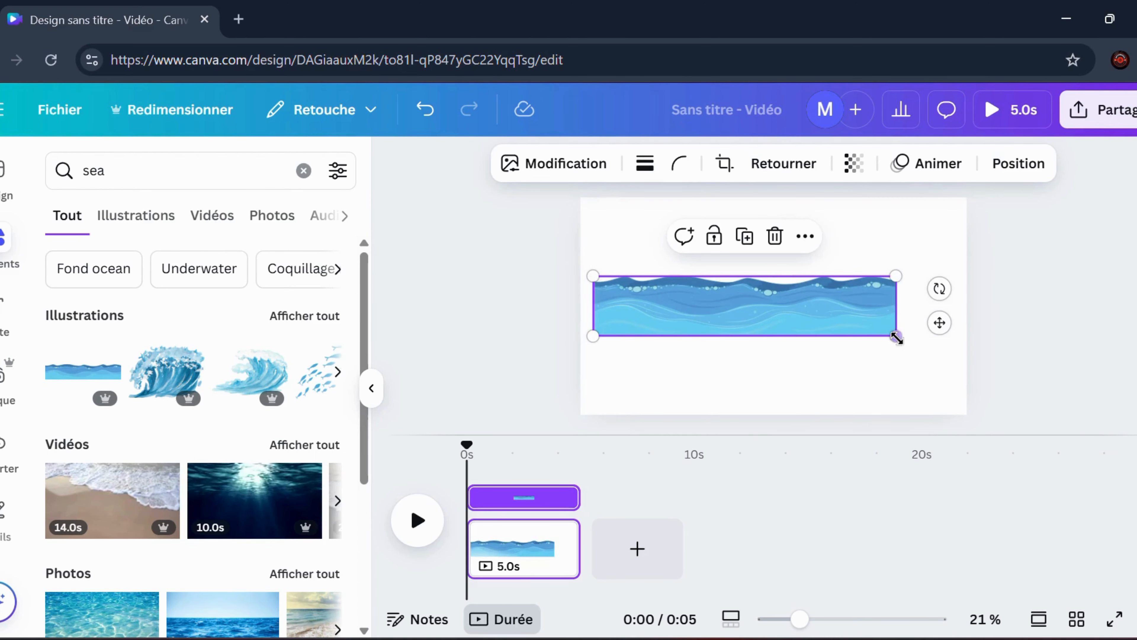
left_click_drag(897, 336, 967, 388)
left_click_drag(871, 315, 853, 376)
left_click_drag(945, 414, 976, 420)
left_click(861, 295)
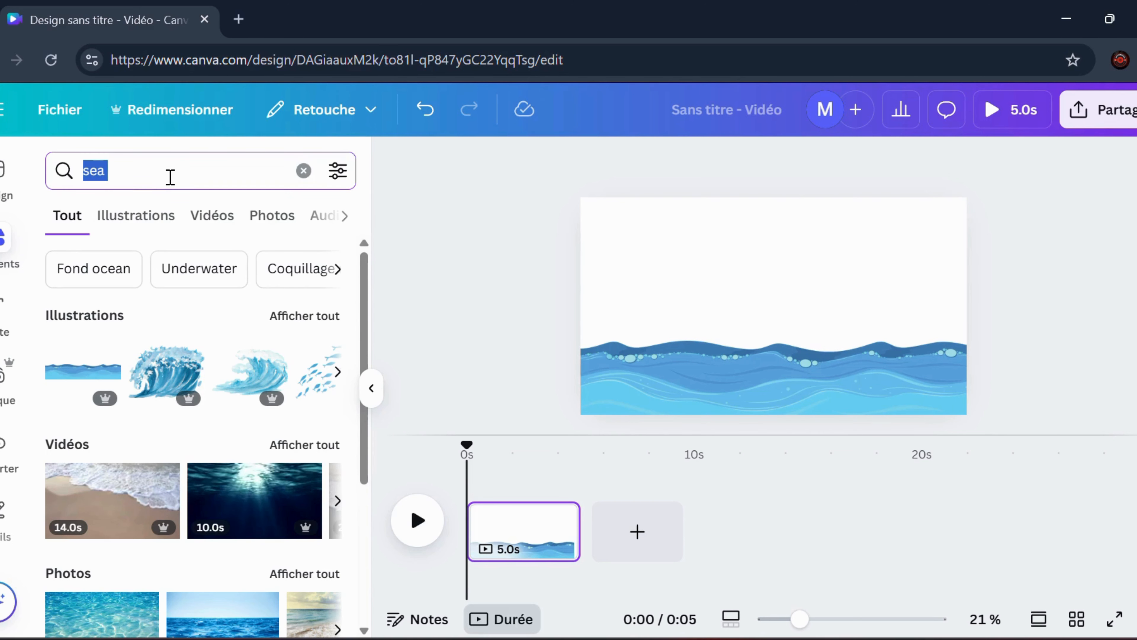
Search the elements for "sky" and place the cloudy blue sky illustration above the waves
type("sky")
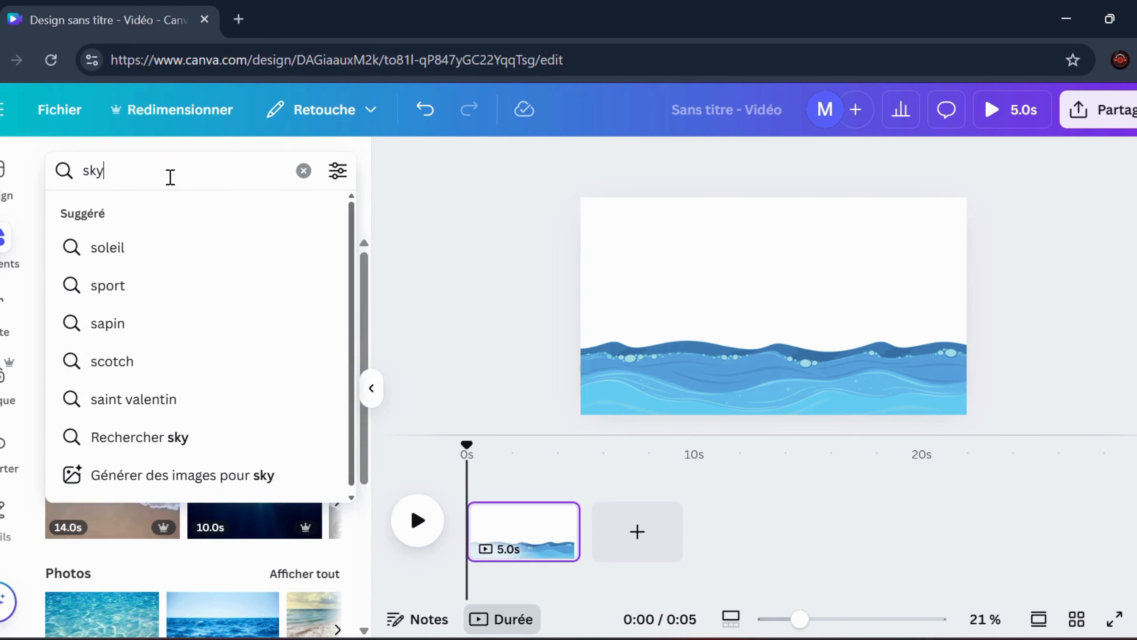
key("Return")
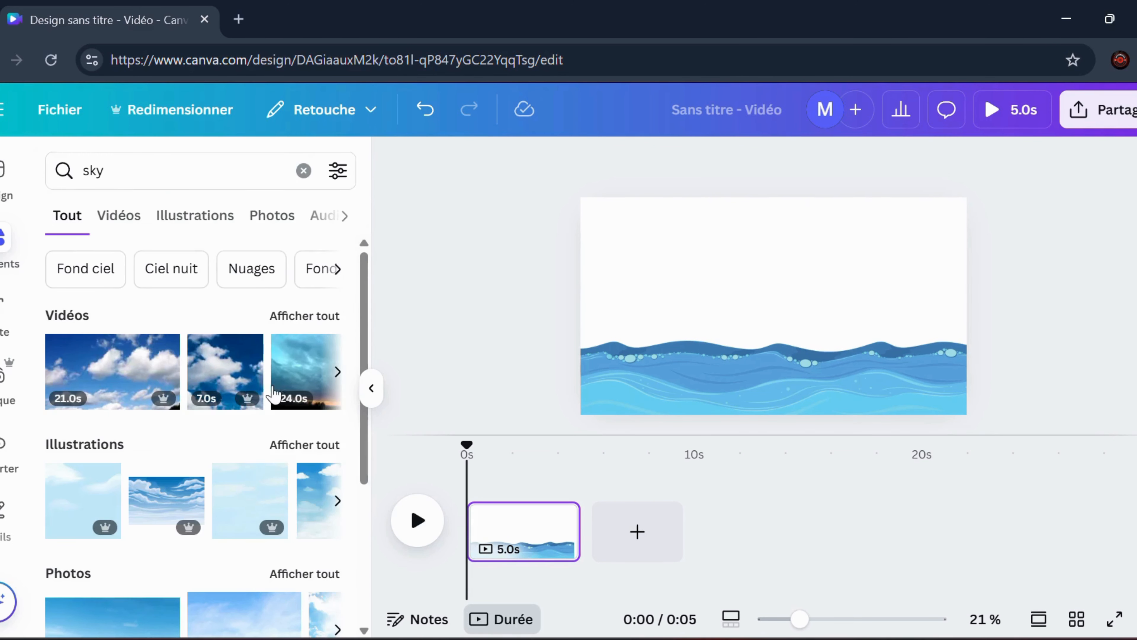
left_click_drag(163, 509, 711, 267)
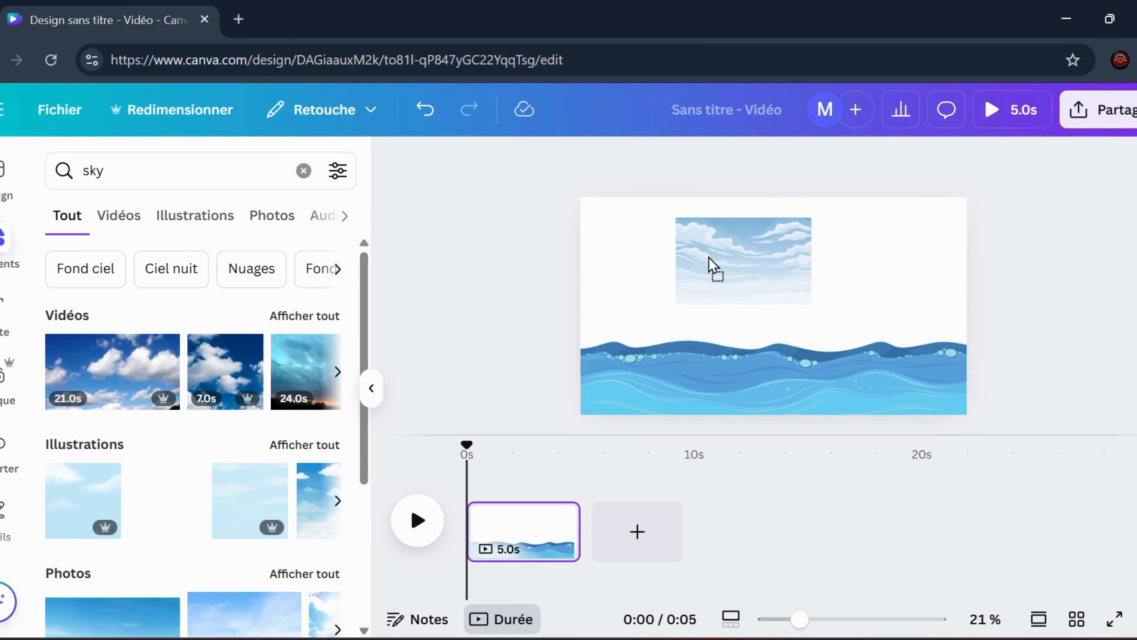
scroll(232, 457, "down", 2)
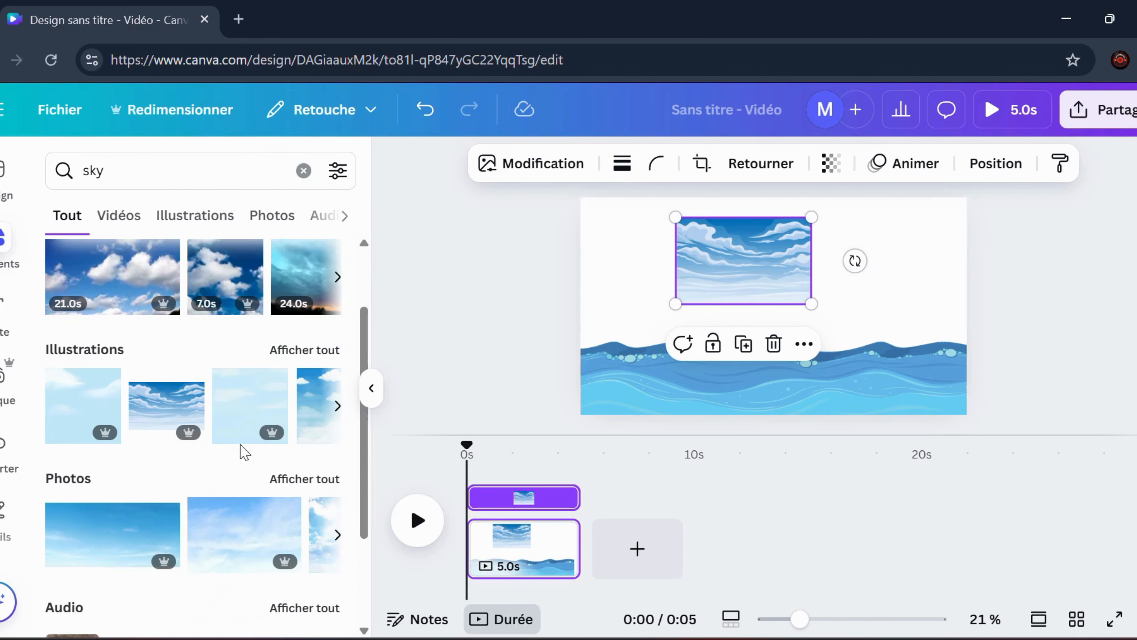
left_click_drag(103, 552, 609, 267)
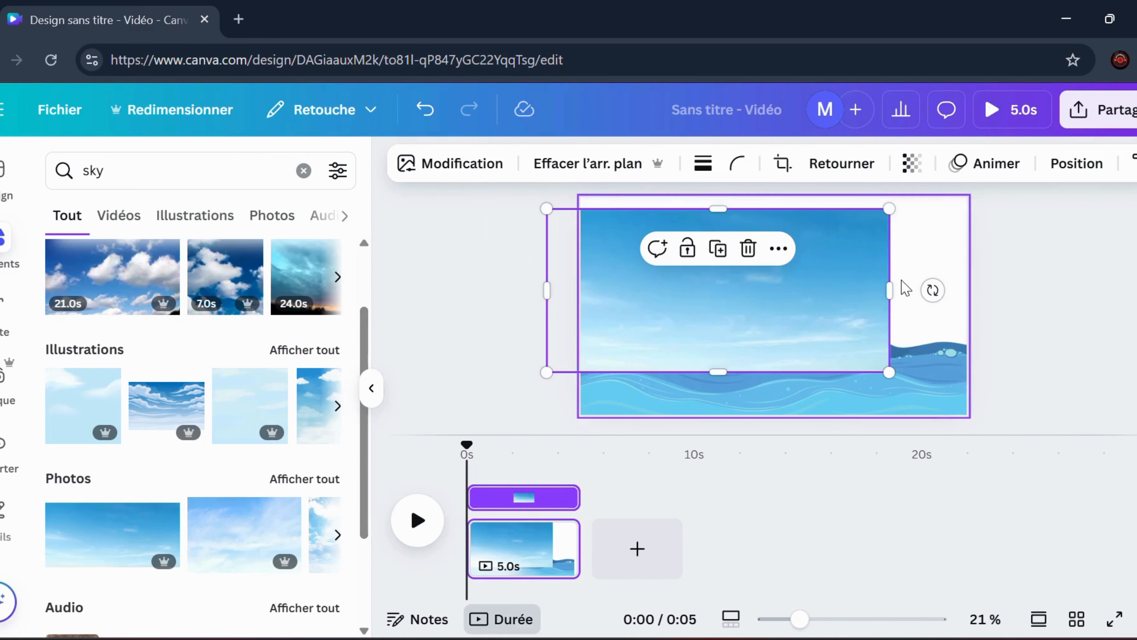
left_click_drag(821, 255, 917, 309)
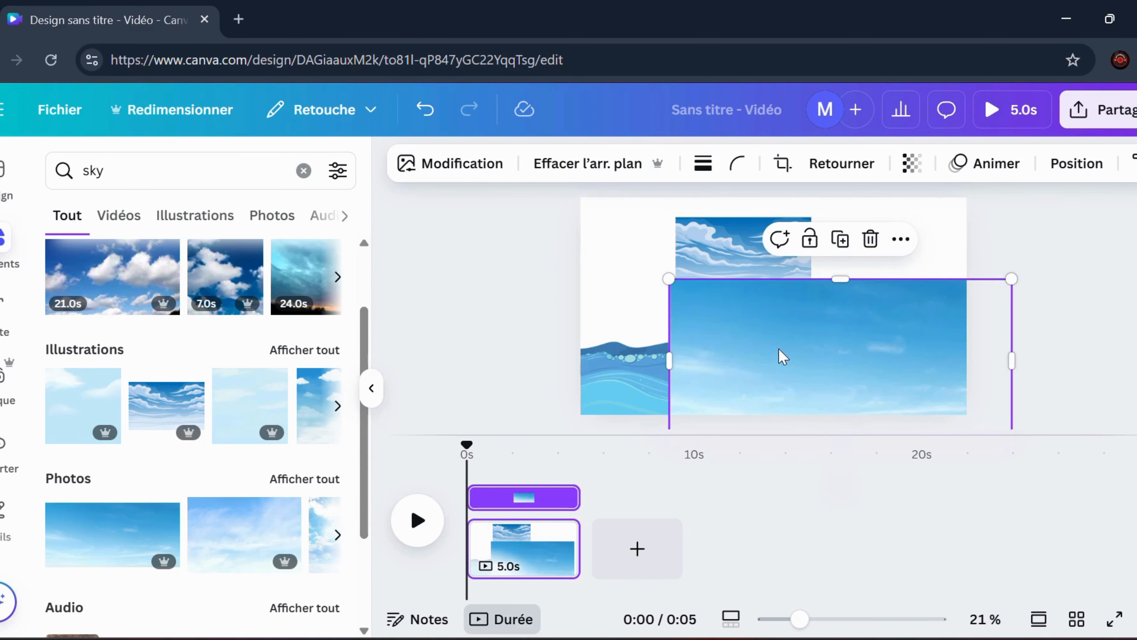
key("Delete")
Enlarge and reposition the sky illustration so it fills the page from the upper edge down over the waves
left_click(763, 274)
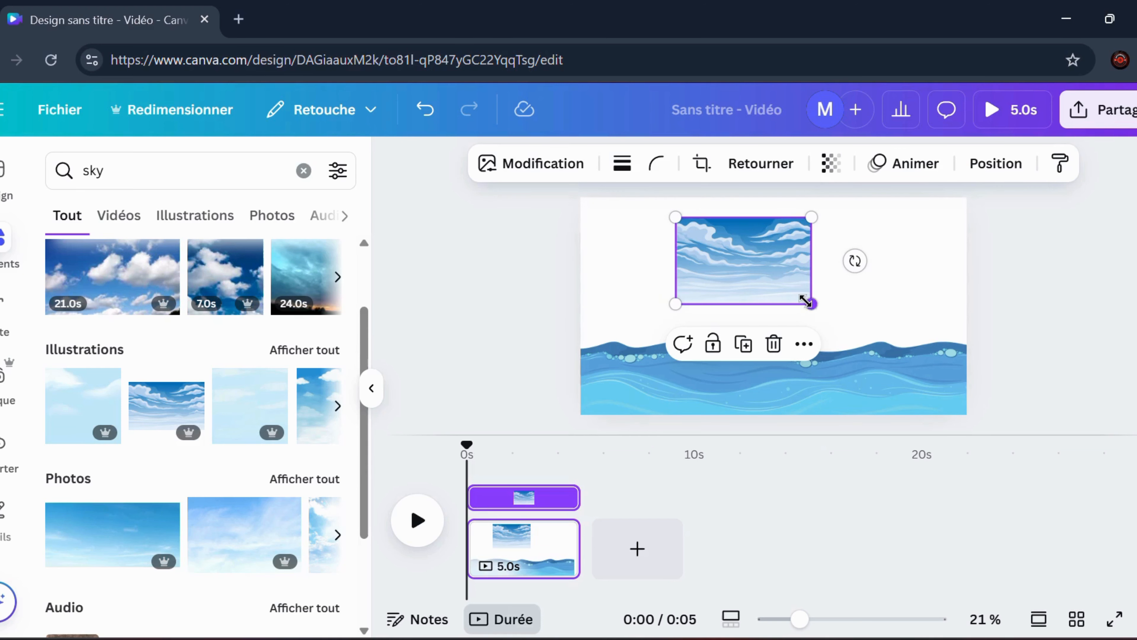
left_click_drag(808, 301, 993, 342)
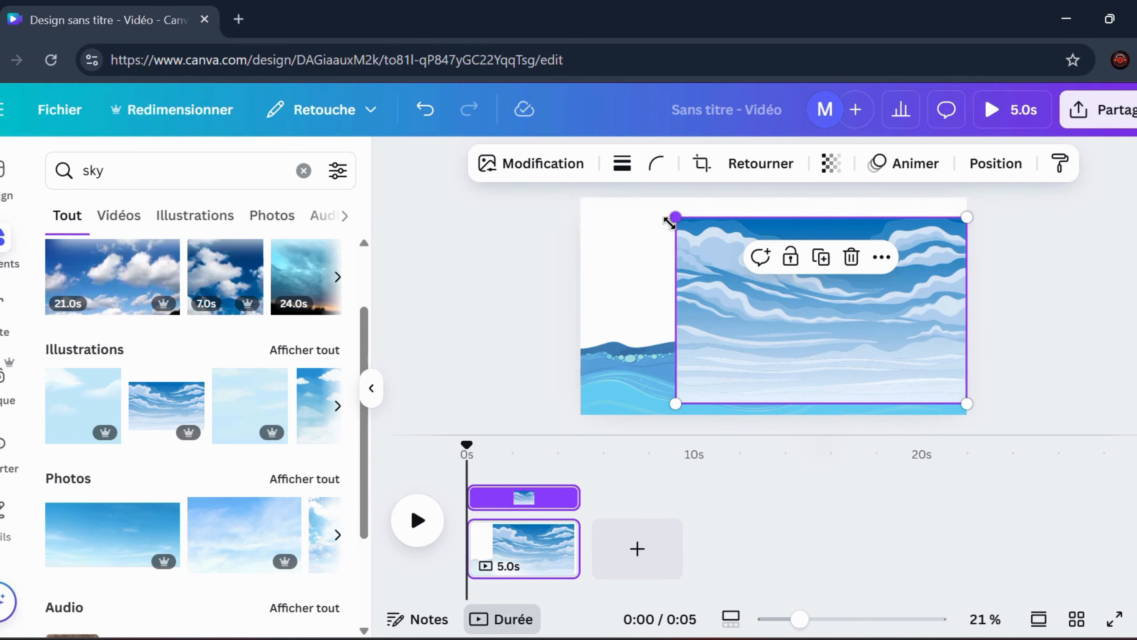
left_click_drag(675, 217, 644, 198)
left_click_drag(644, 403, 571, 428)
left_click_drag(726, 345, 719, 287)
left_click_drag(943, 278, 924, 274)
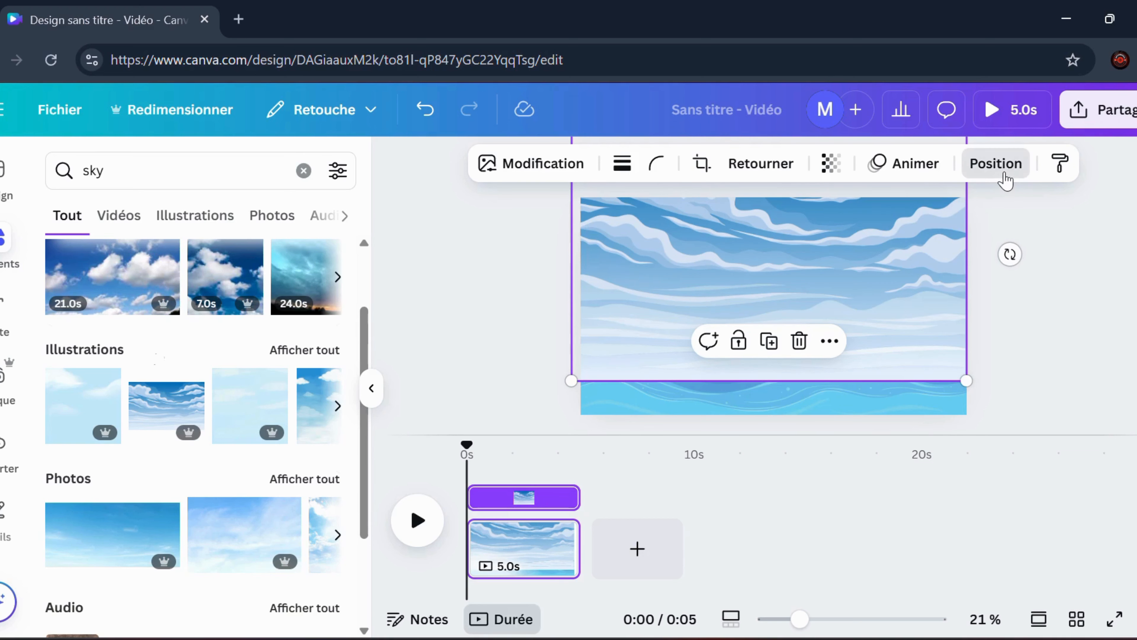
Reorder the layers so the wave illustration sits in front of the sky illustration
left_click(998, 164)
left_click(279, 211)
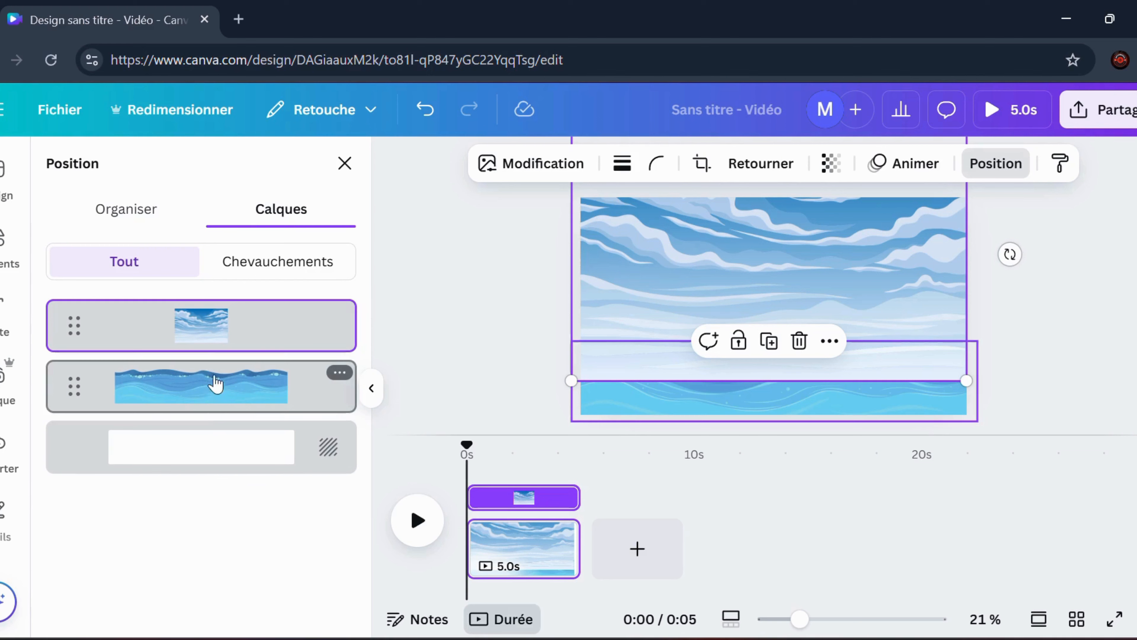
left_click_drag(215, 379, 216, 324)
left_click(1051, 285)
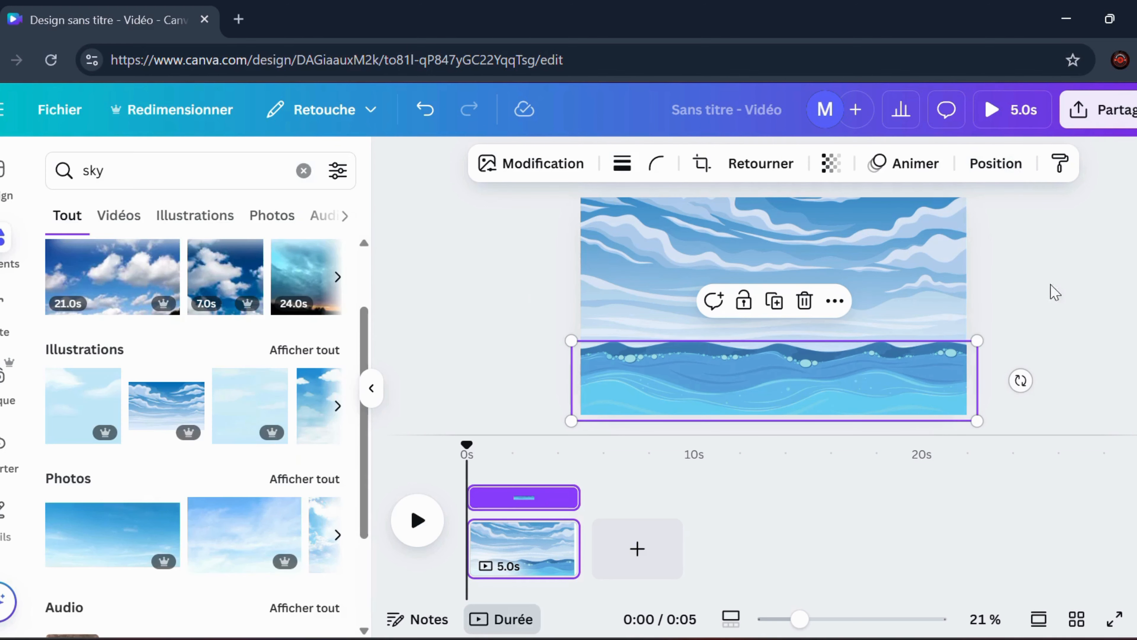
left_click(1068, 317)
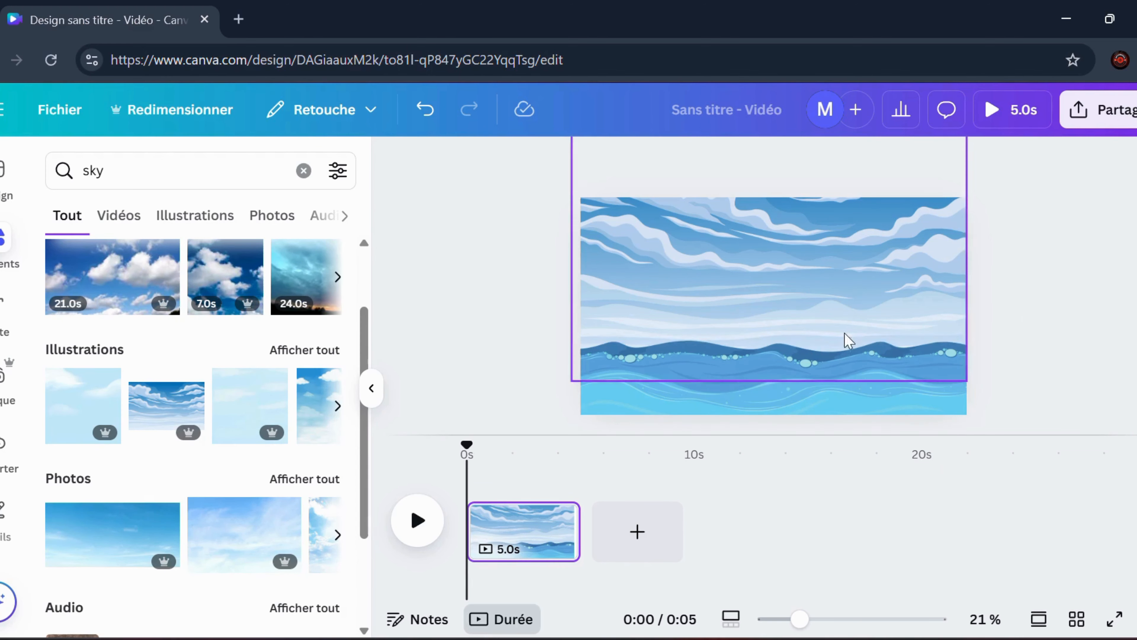
Search the elements for "bateau" and place the wooden rowboat with an oar on the waves at the page's right edge
left_click(305, 170)
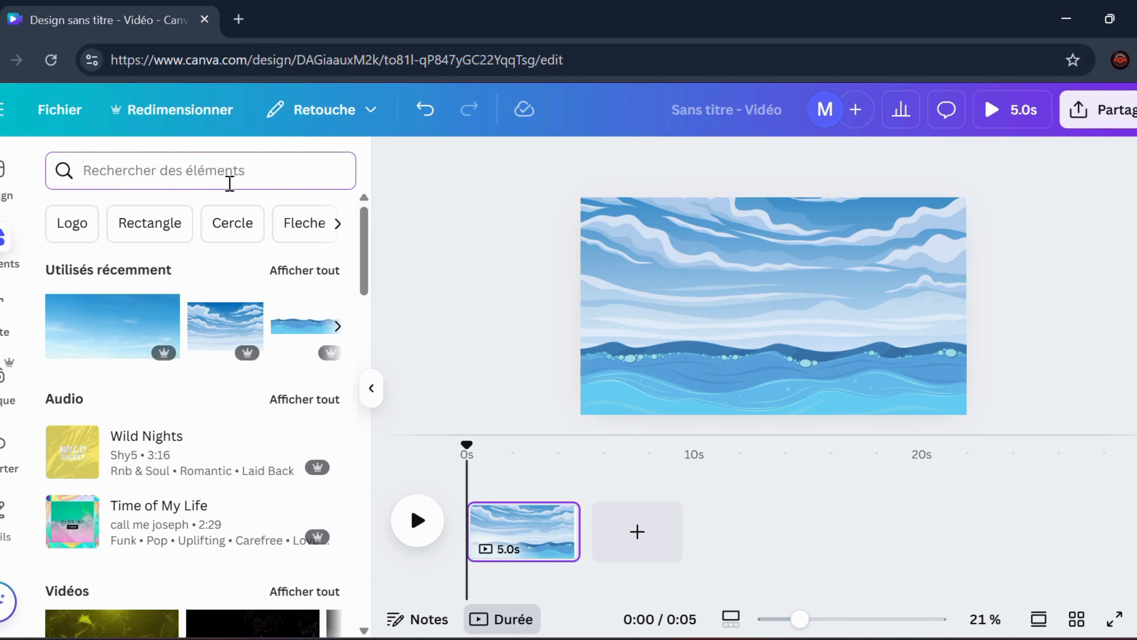
type("bateau")
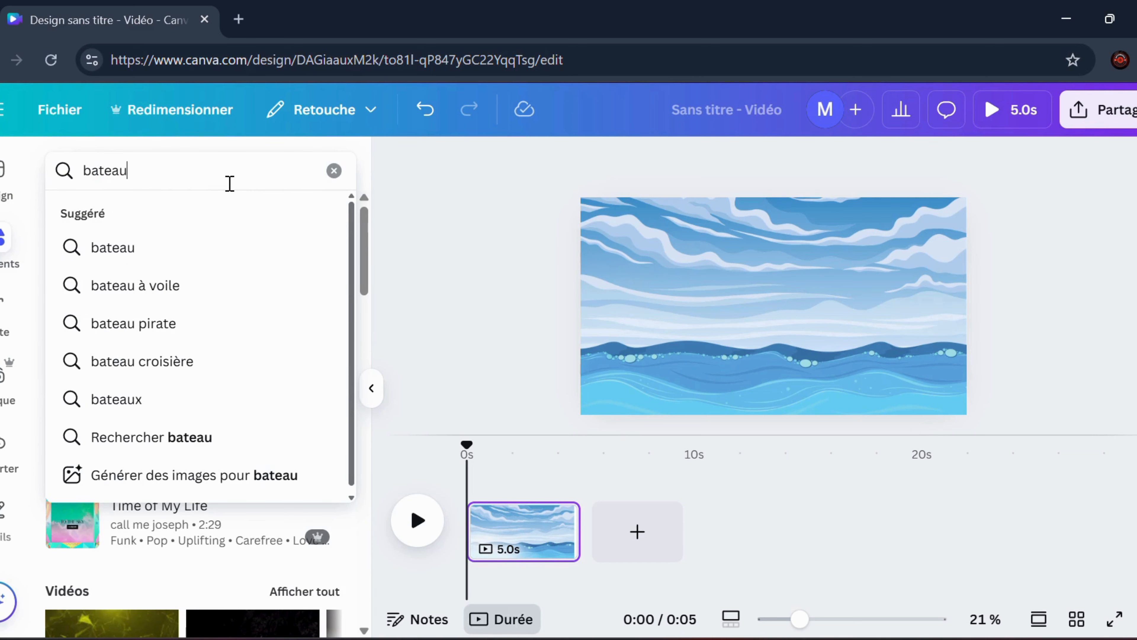
key("Return")
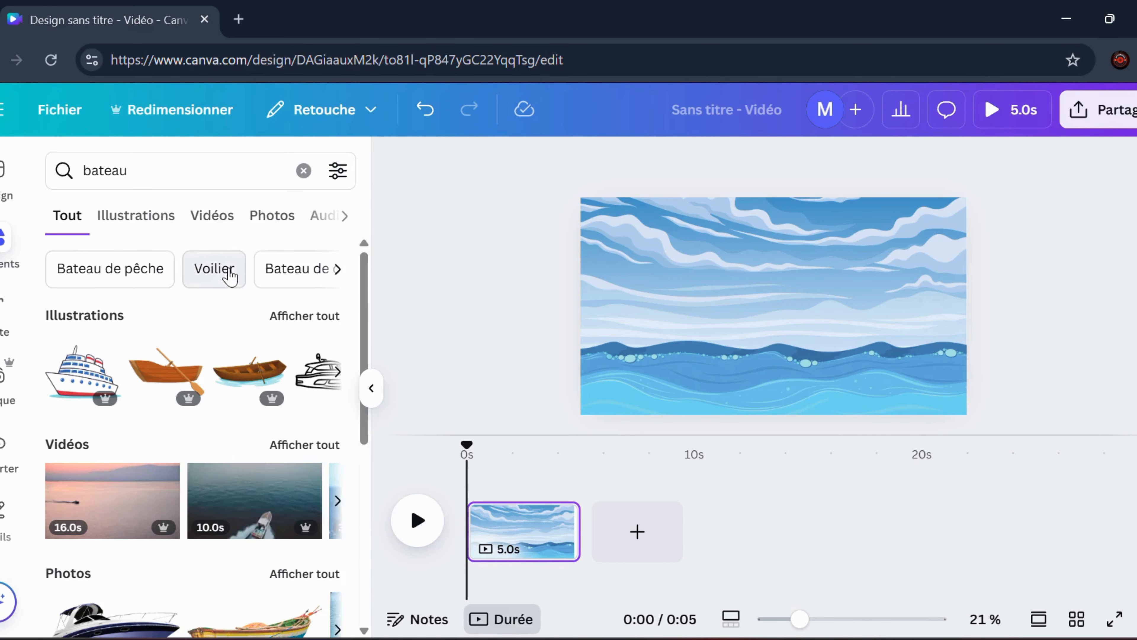
scroll(207, 493, "down", 4)
scroll(213, 488, "up", 4)
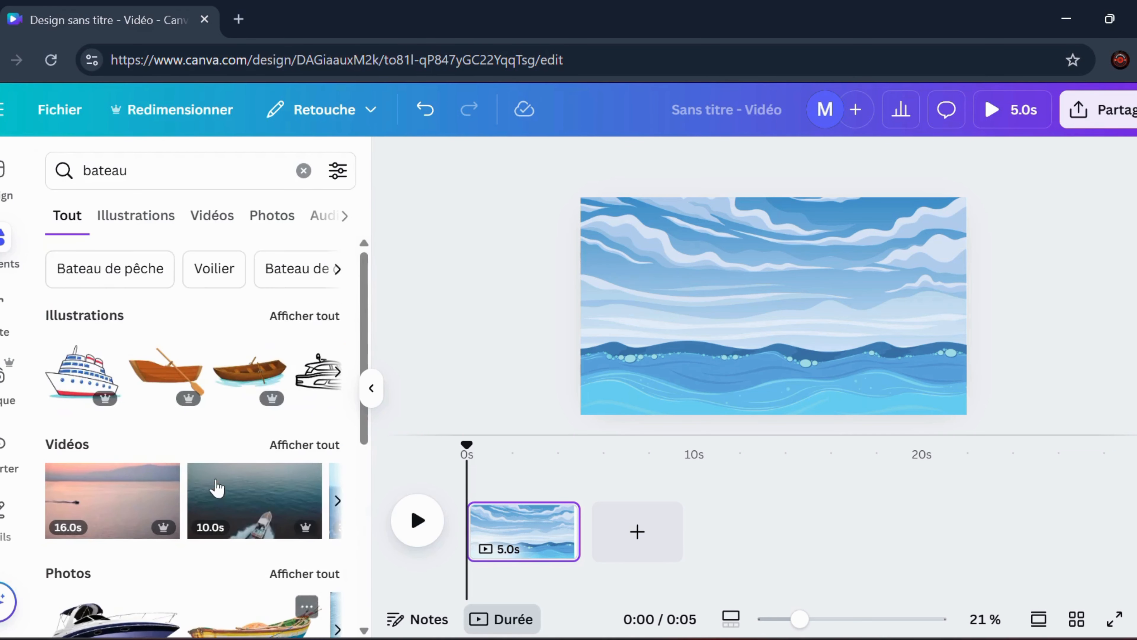
left_click_drag(165, 374, 917, 334)
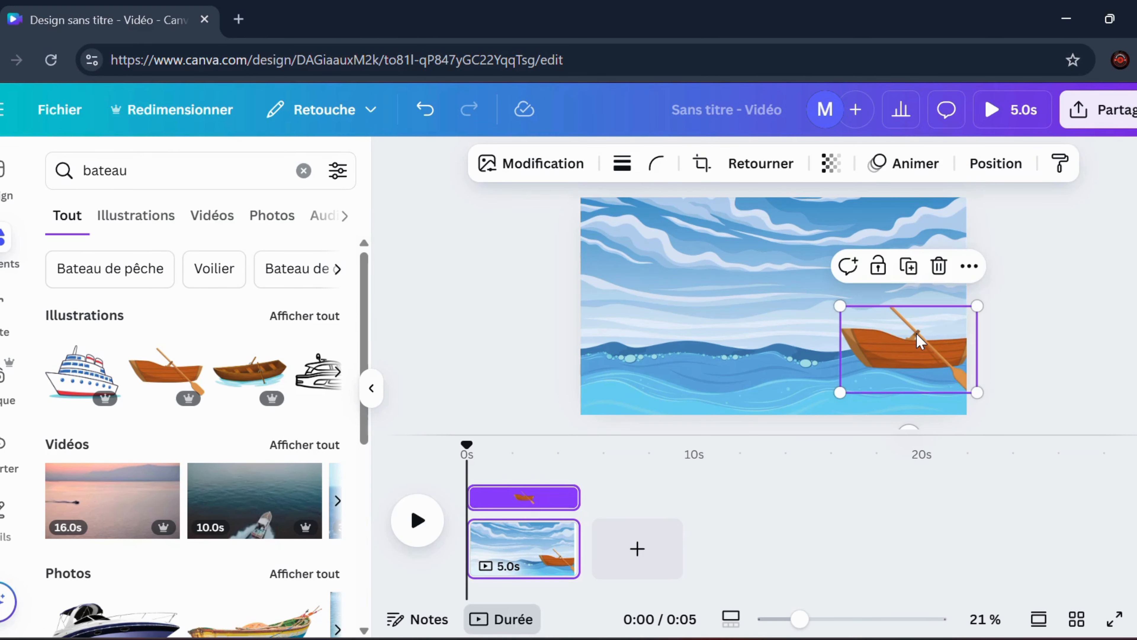
Create a custom animation that moves the rowboat along the waves from right to left across the page
left_click(921, 173)
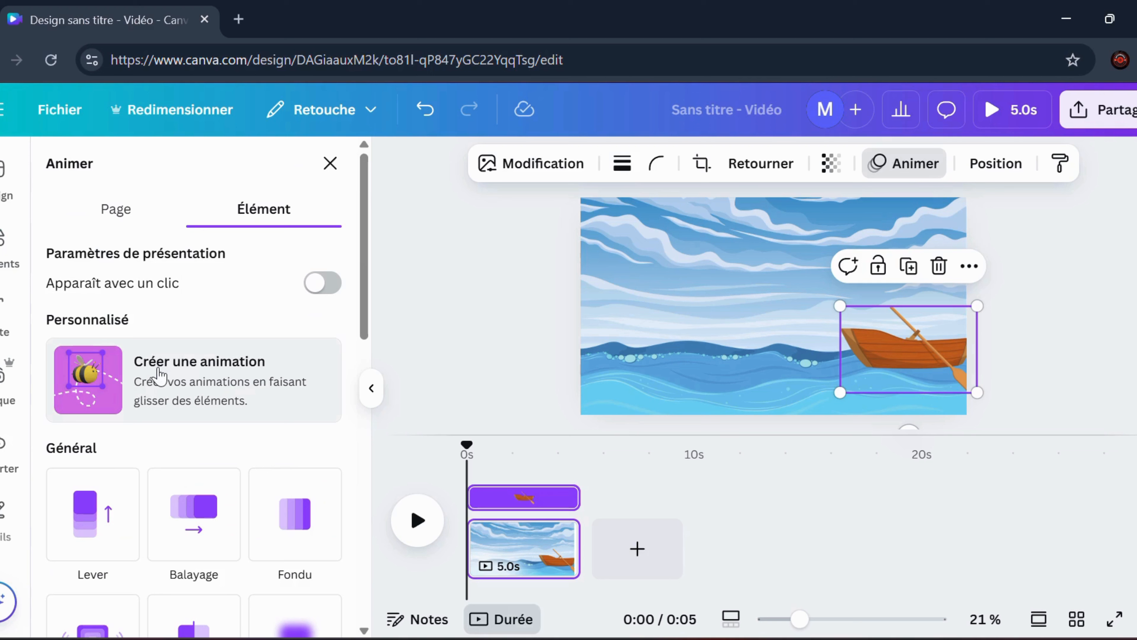
left_click(192, 389)
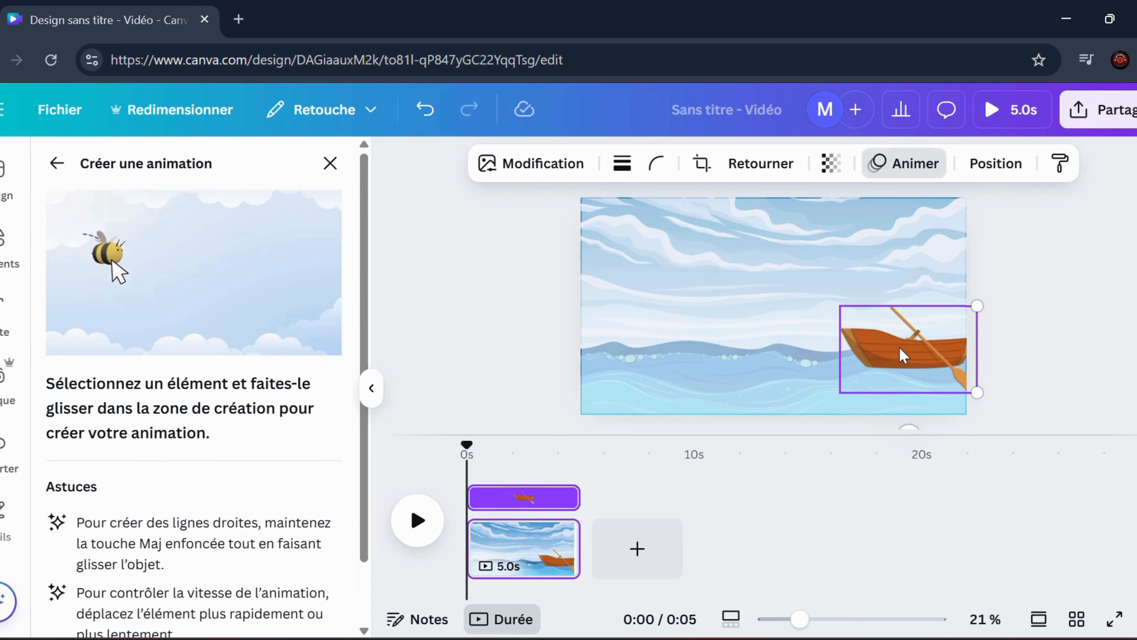
mouse_move(903, 355)
left_mouse_down()
mouse_move(832, 351)
mouse_move(806, 367)
mouse_move(747, 353)
mouse_move(678, 364)
mouse_move(508, 356)
left_mouse_up()
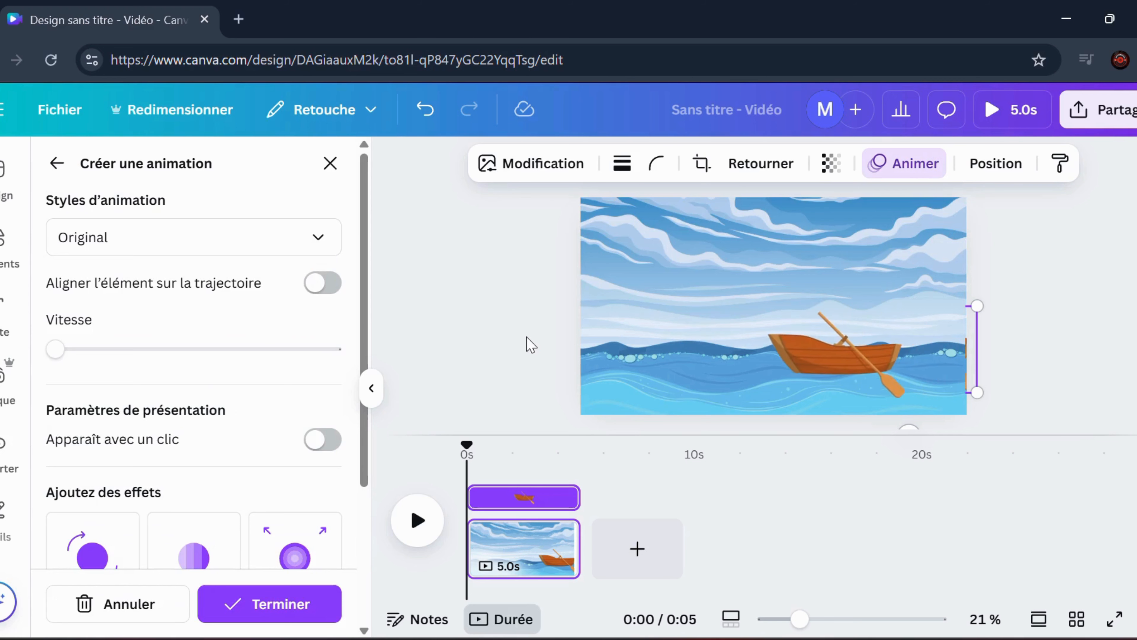
Try the Fluide and Régulier styles on the rowboat's animation, and set the style back to Original
left_click(175, 242)
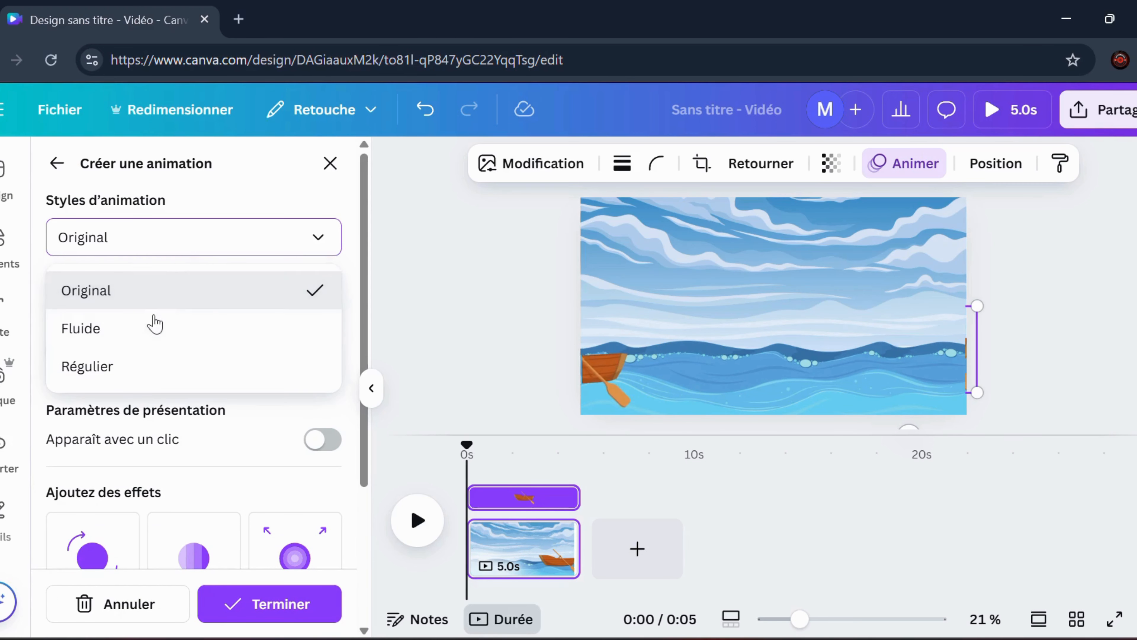
left_click(153, 339)
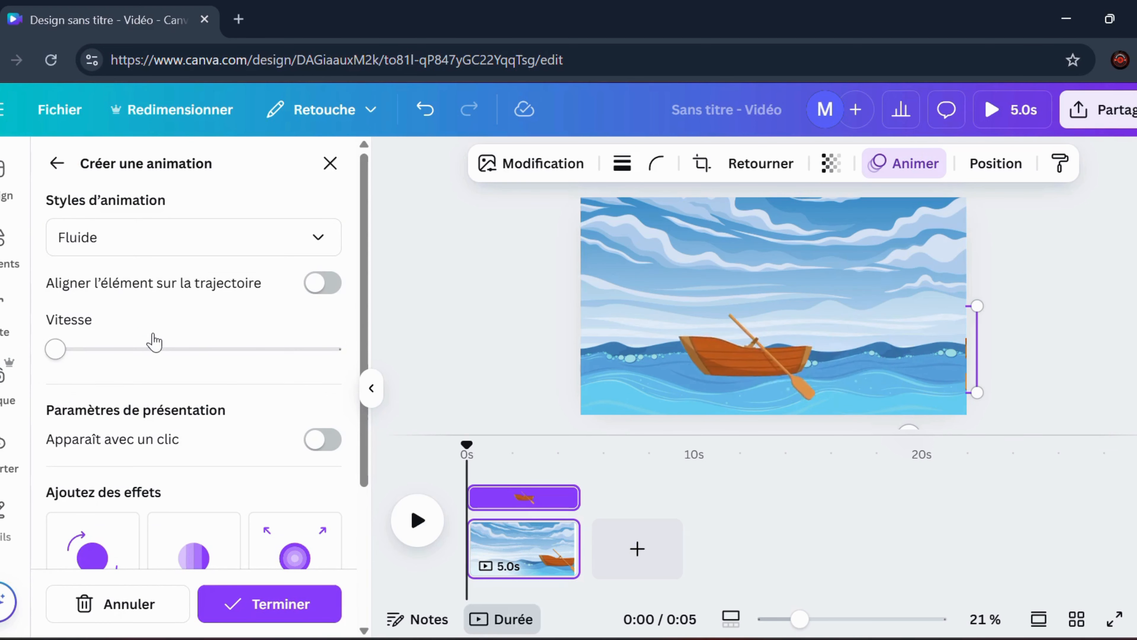
left_click(140, 247)
left_click(147, 371)
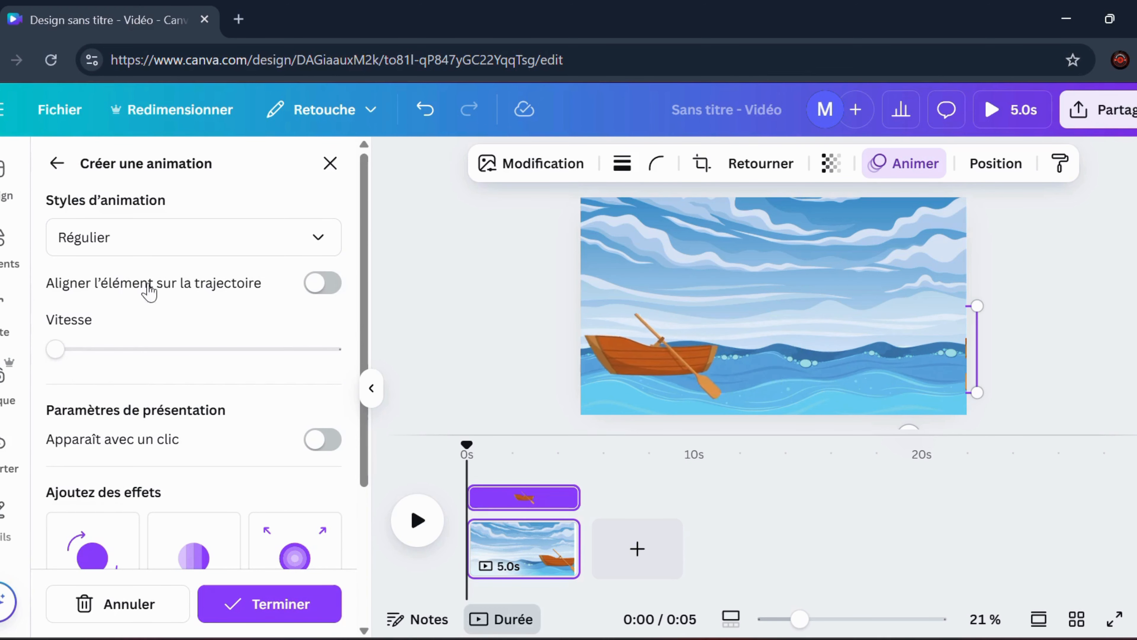
left_click(173, 244)
left_click(150, 306)
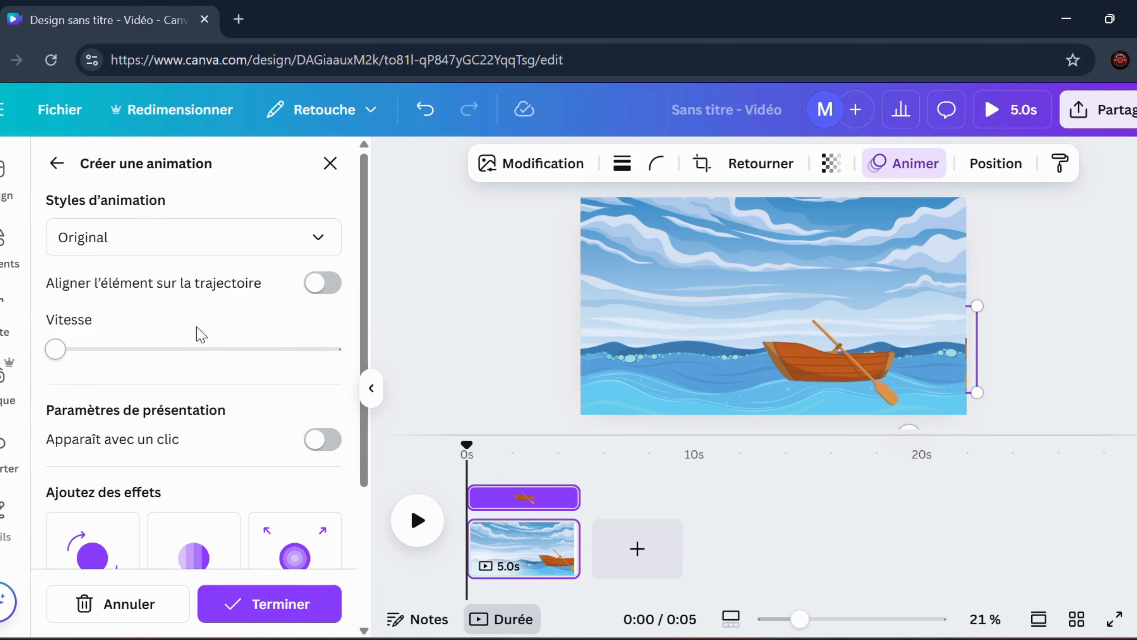
scroll(197, 340, "down", 3)
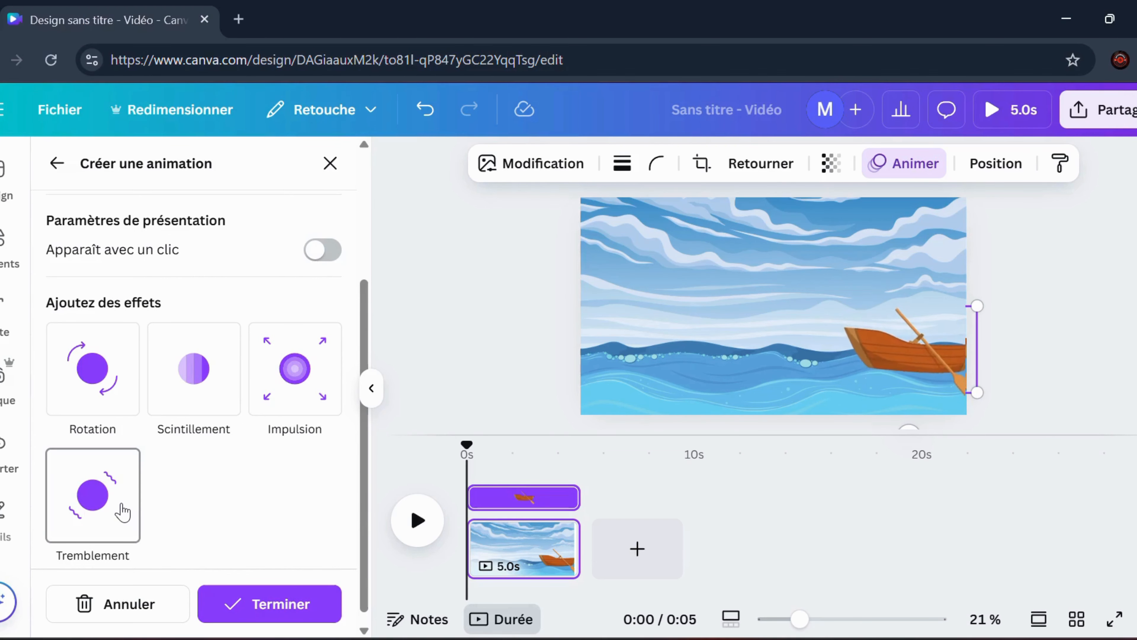
scroll(183, 490, "down", 1)
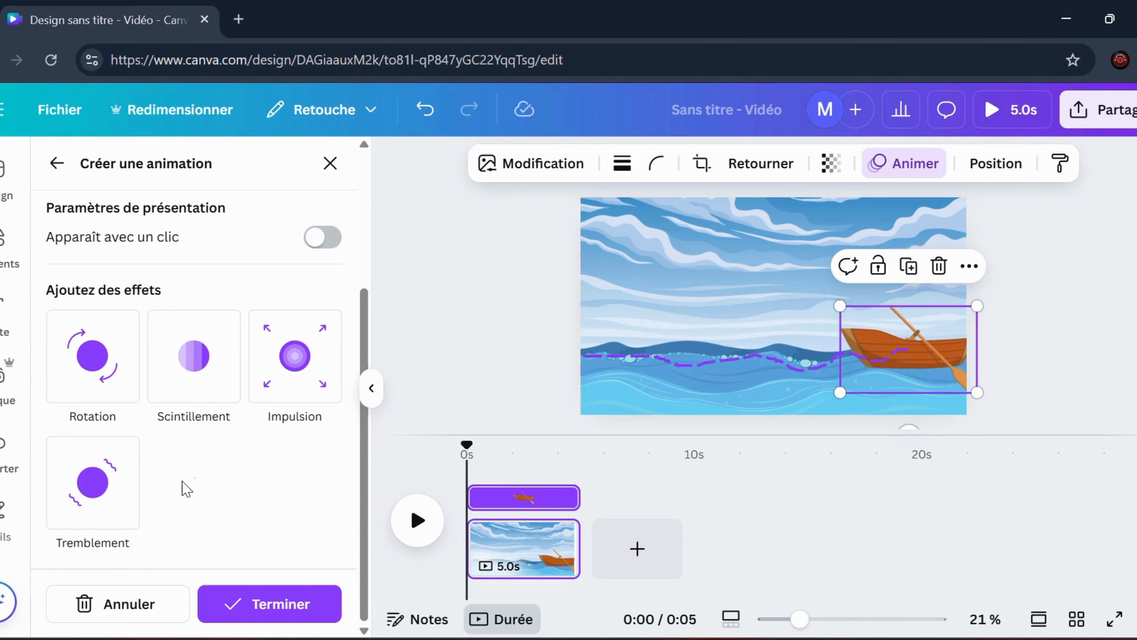
Search the elements for "shark" and place the leaping grey shark illustration at the page's lower left corner, mostly below the page edge
scroll(186, 475, "up", 5)
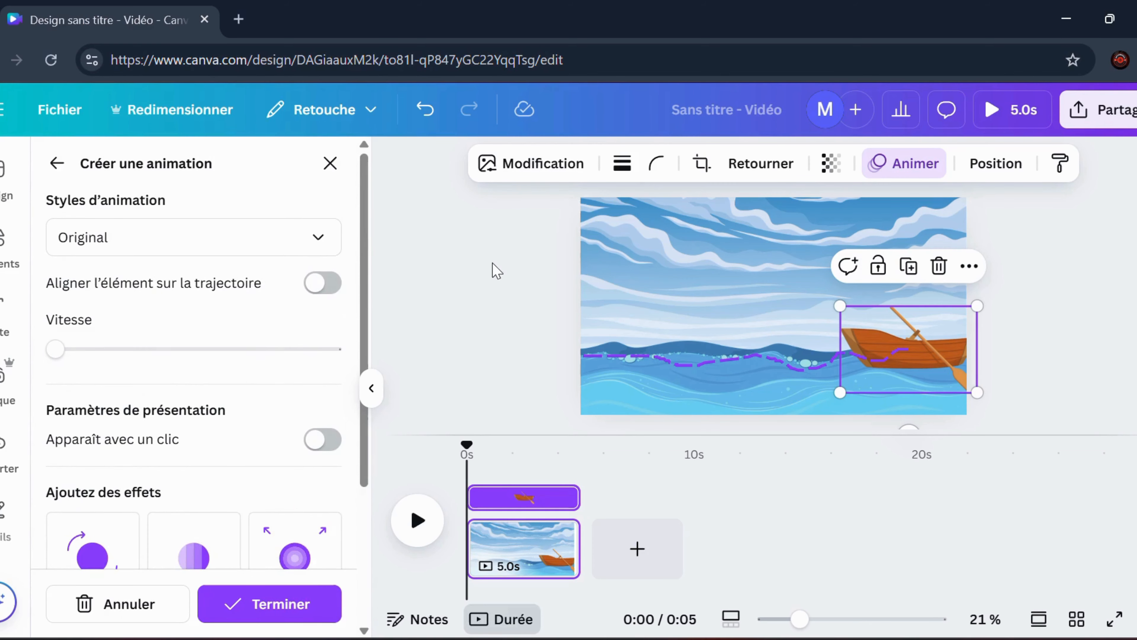
key("Escape")
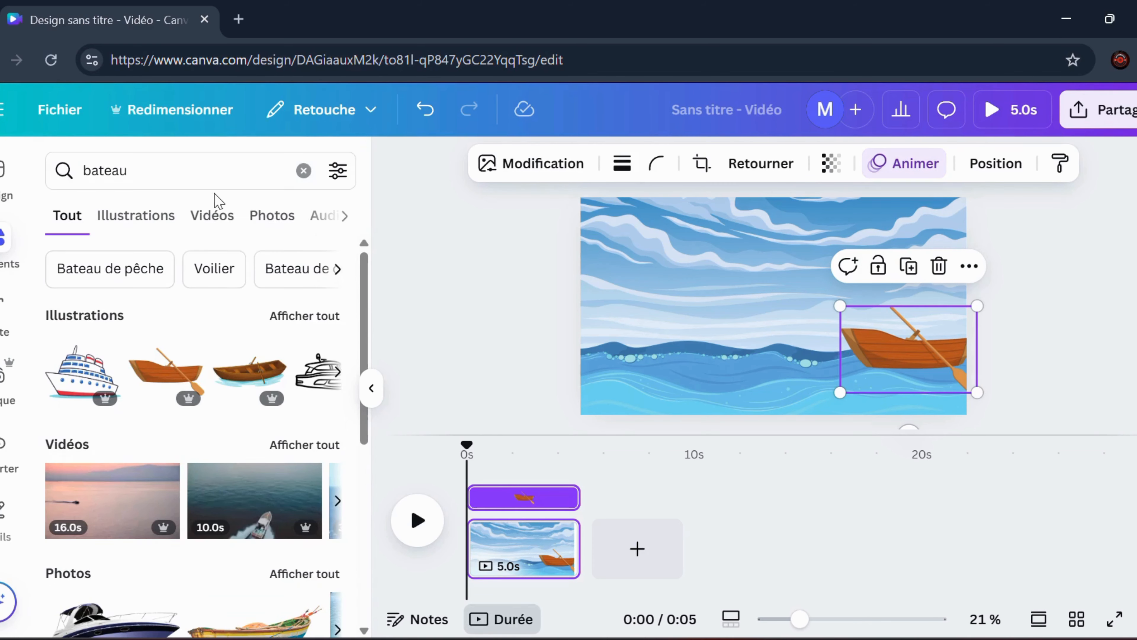
left_click(226, 177)
type("shark")
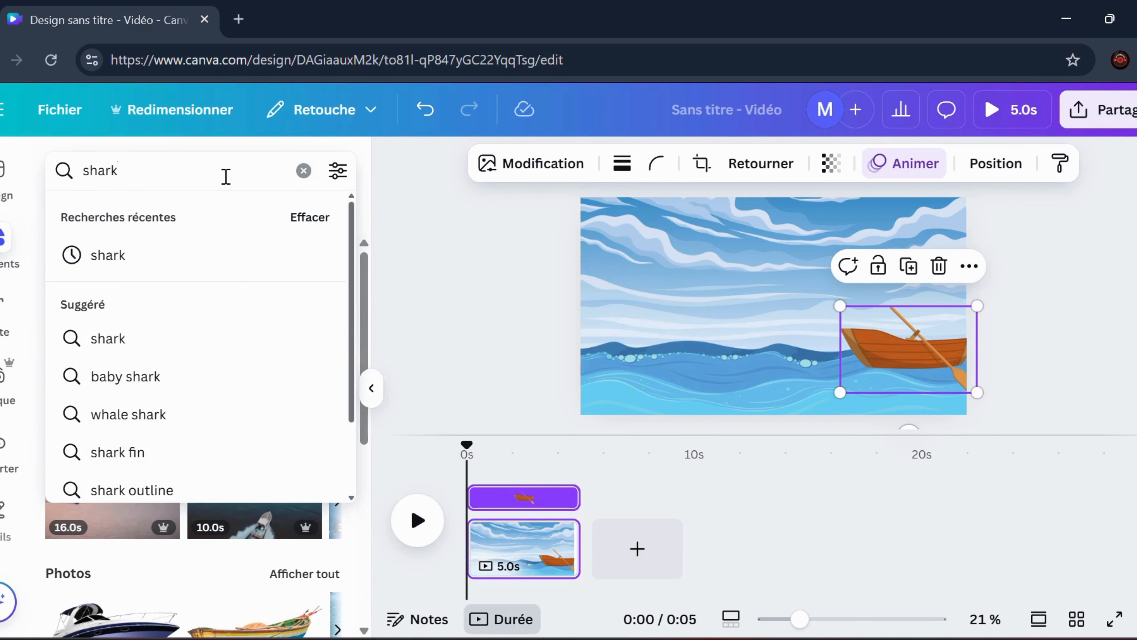
key("Return")
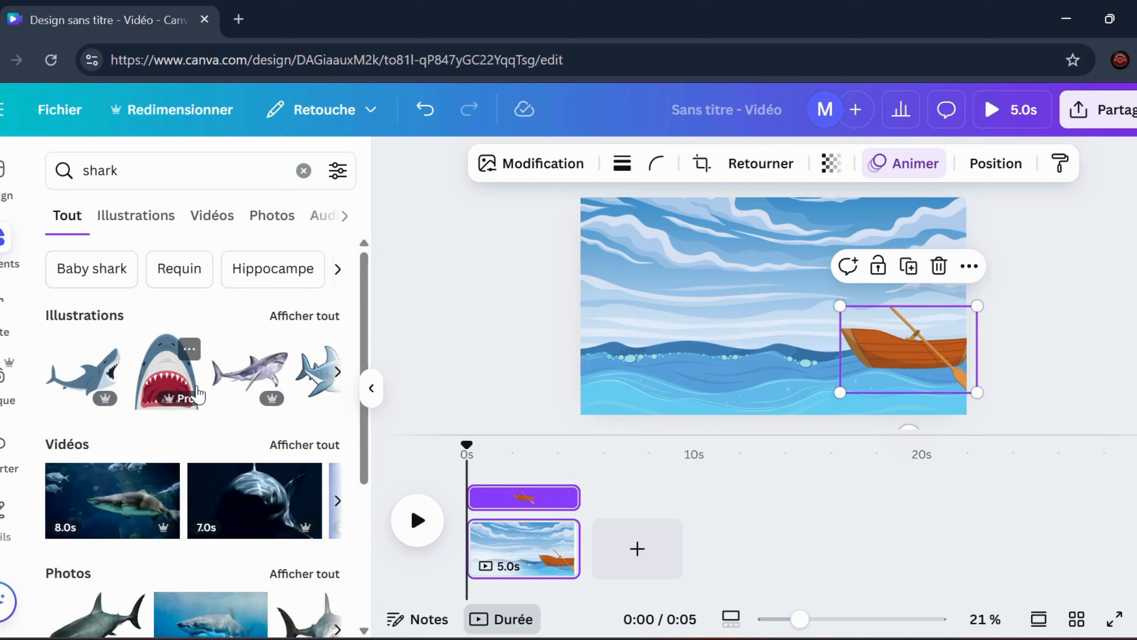
left_click(337, 373)
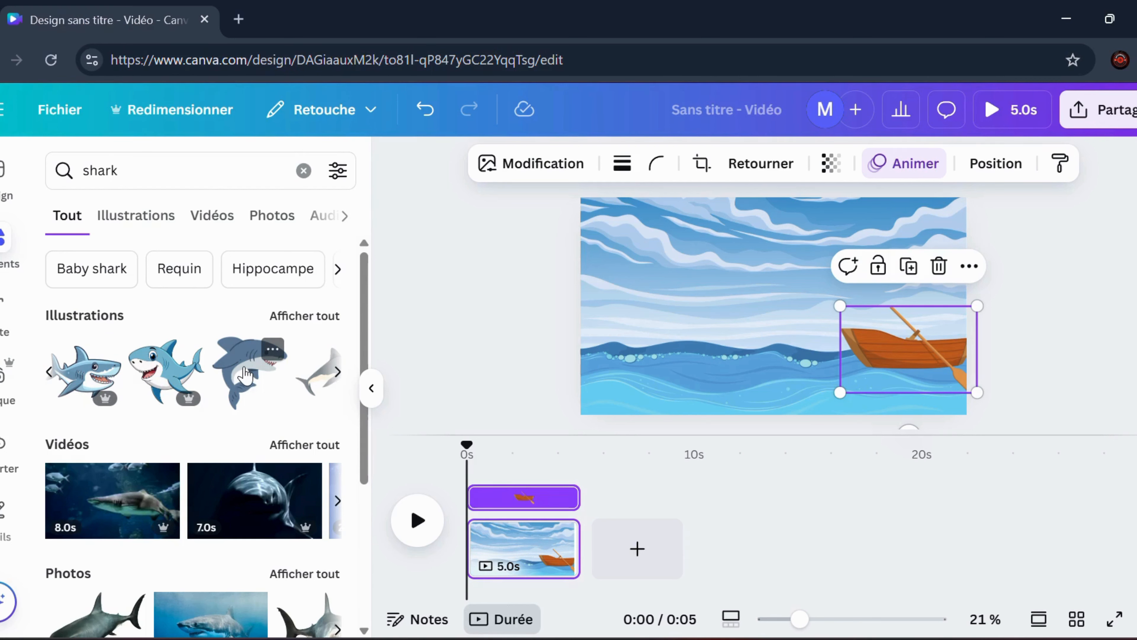
left_click_drag(246, 375, 656, 420)
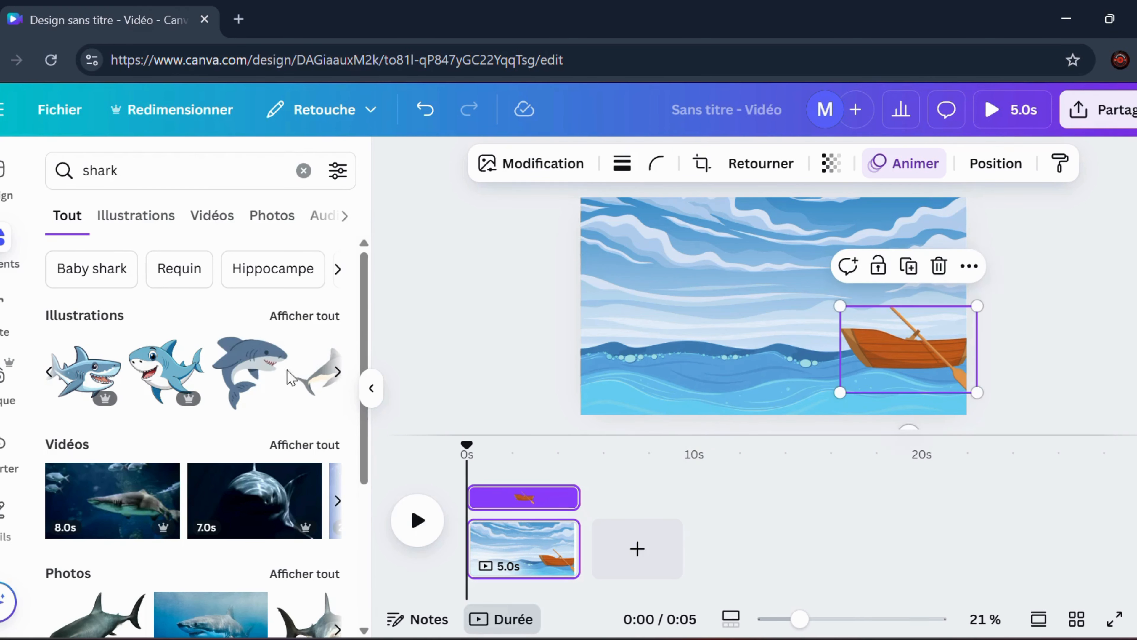
left_click_drag(288, 378, 636, 412)
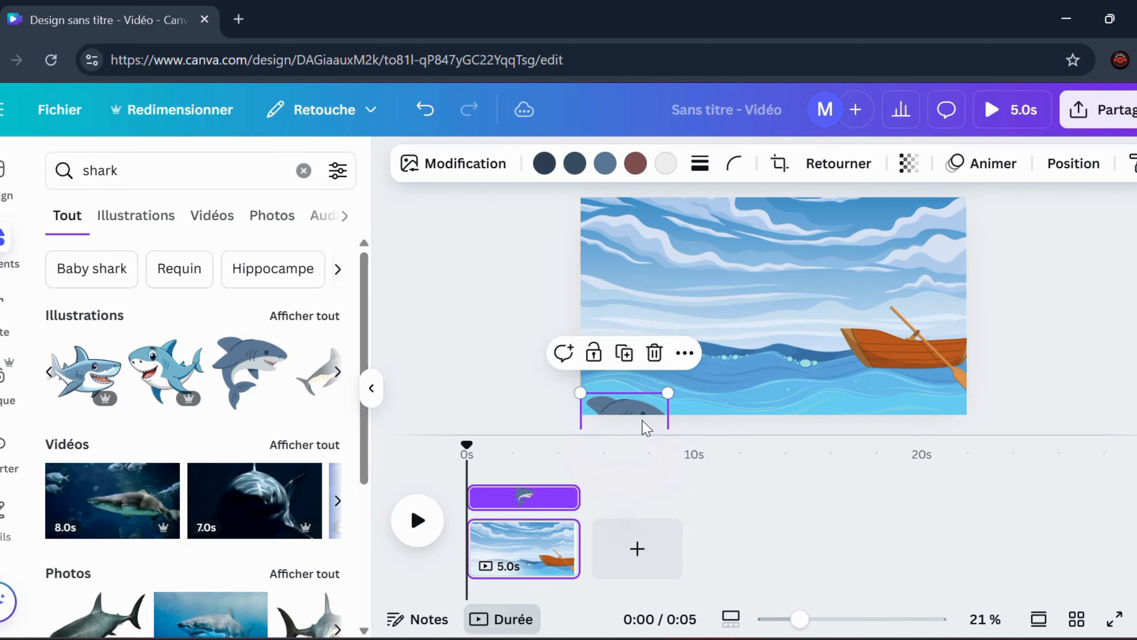
Create a custom animation that makes the shark leap out of the water in an arc to the right and dive below the page
left_click(973, 171)
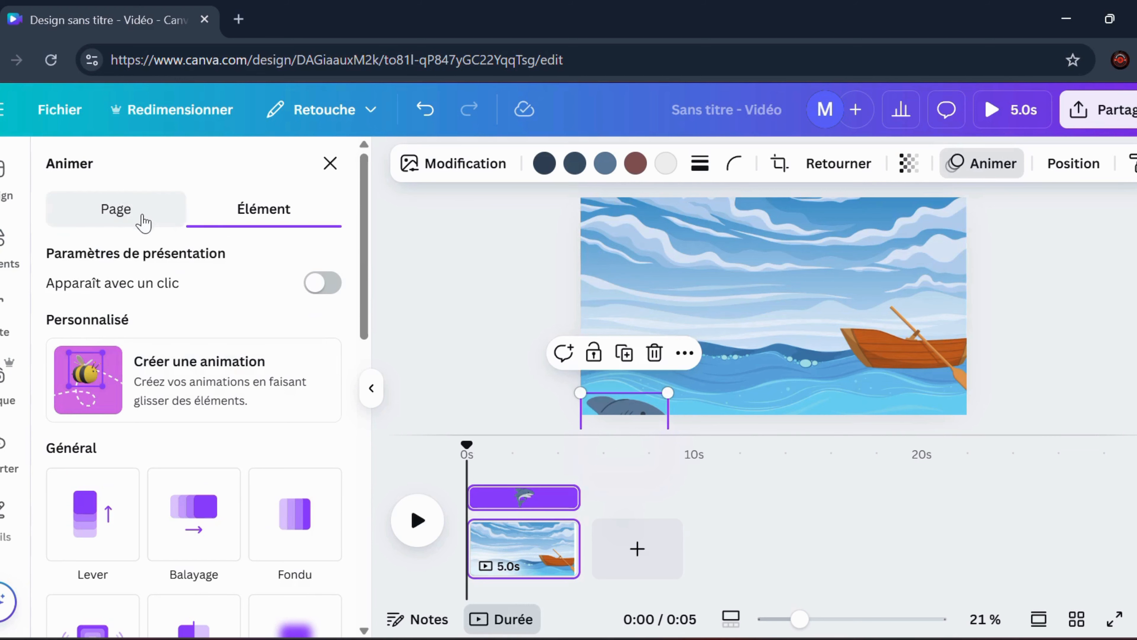
left_click(191, 386)
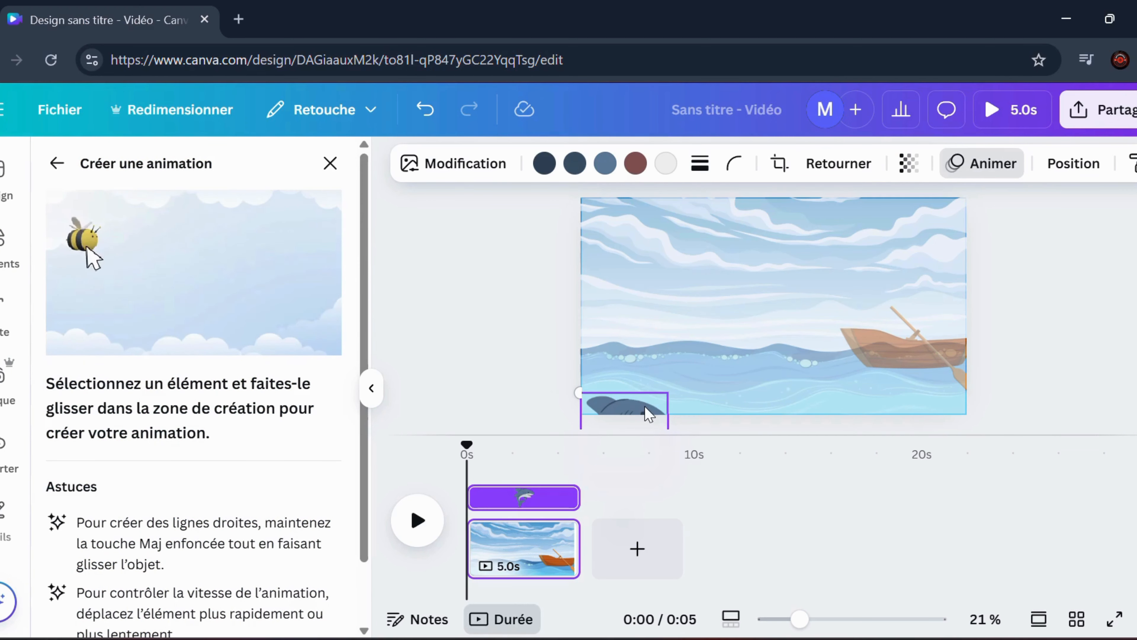
mouse_move(649, 415)
left_mouse_down()
mouse_move(652, 377)
mouse_move(683, 349)
mouse_move(758, 334)
mouse_move(798, 356)
mouse_move(849, 437)
left_mouse_up()
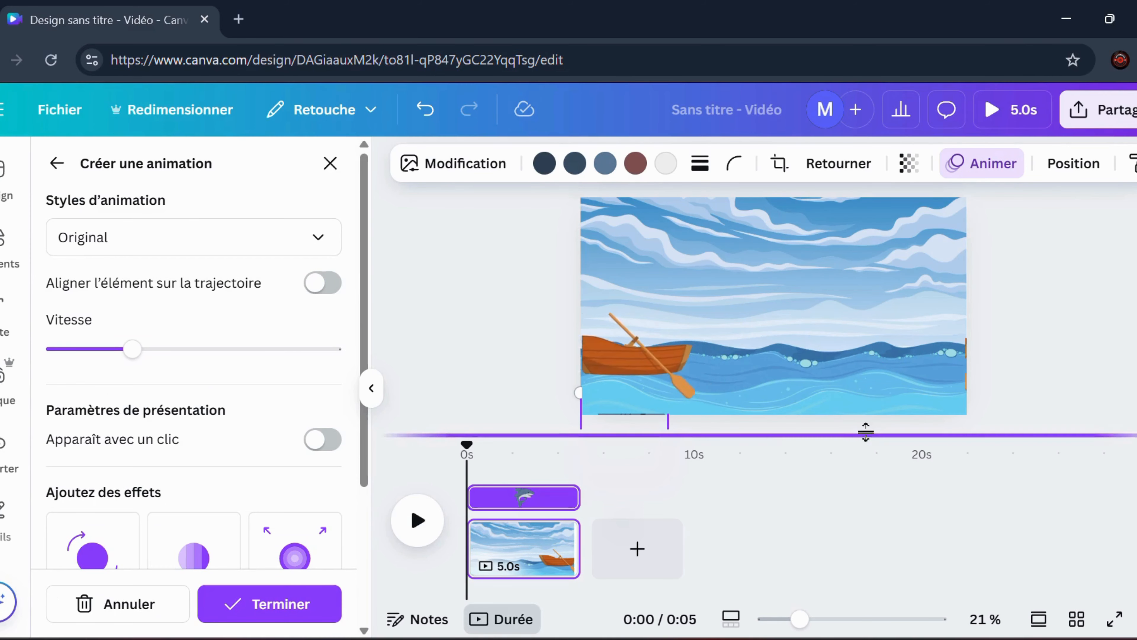
left_click(371, 388)
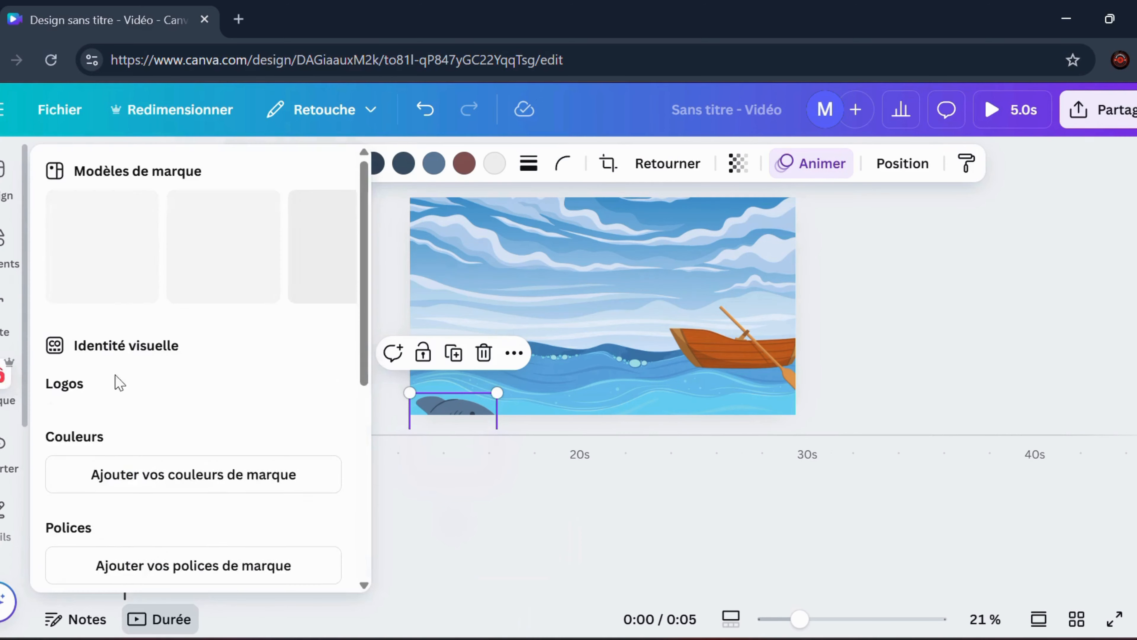
Search the elements for "man scare", limit the results to illustrations and browse for a frightened character
mouse_move(5, 244)
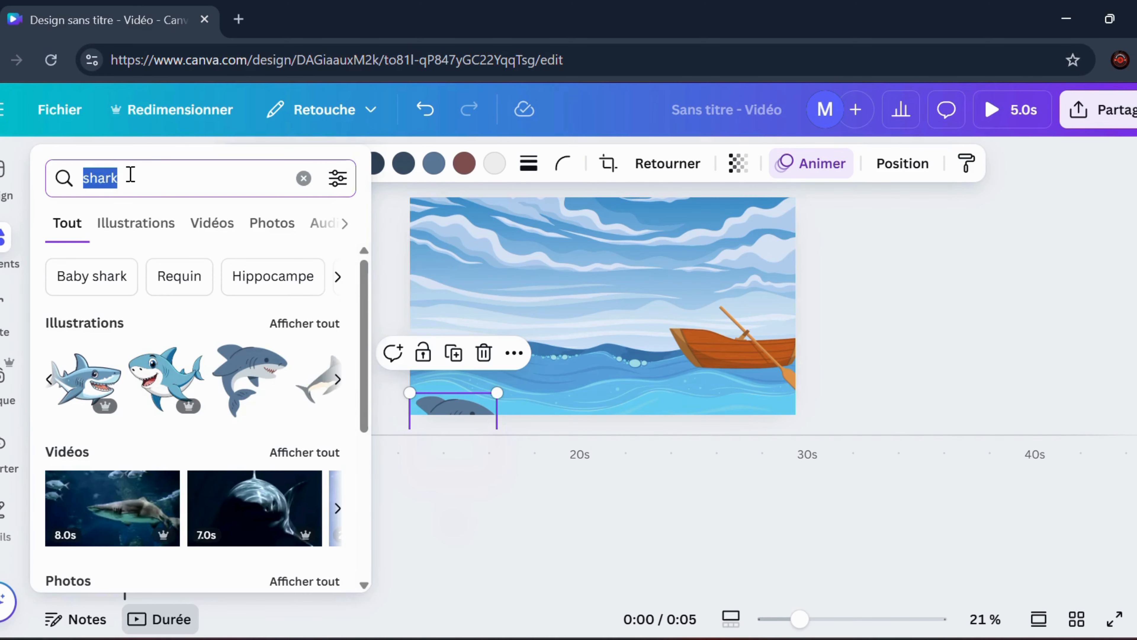
type("man")
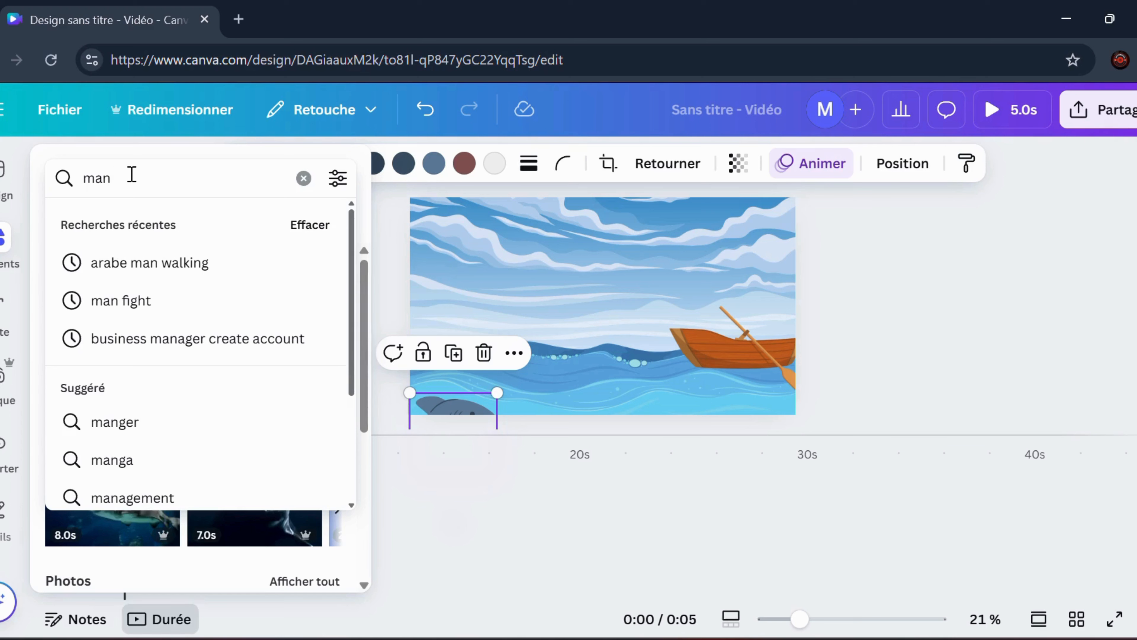
type(" scare")
key("Return")
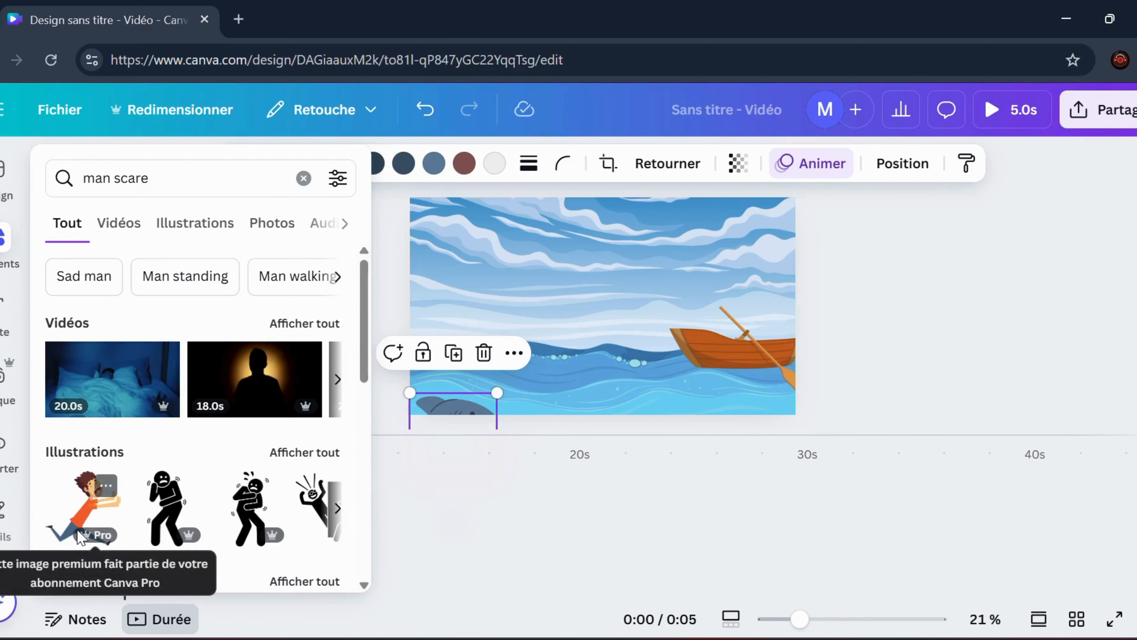
scroll(179, 425, "down", 4)
scroll(167, 408, "up", 4)
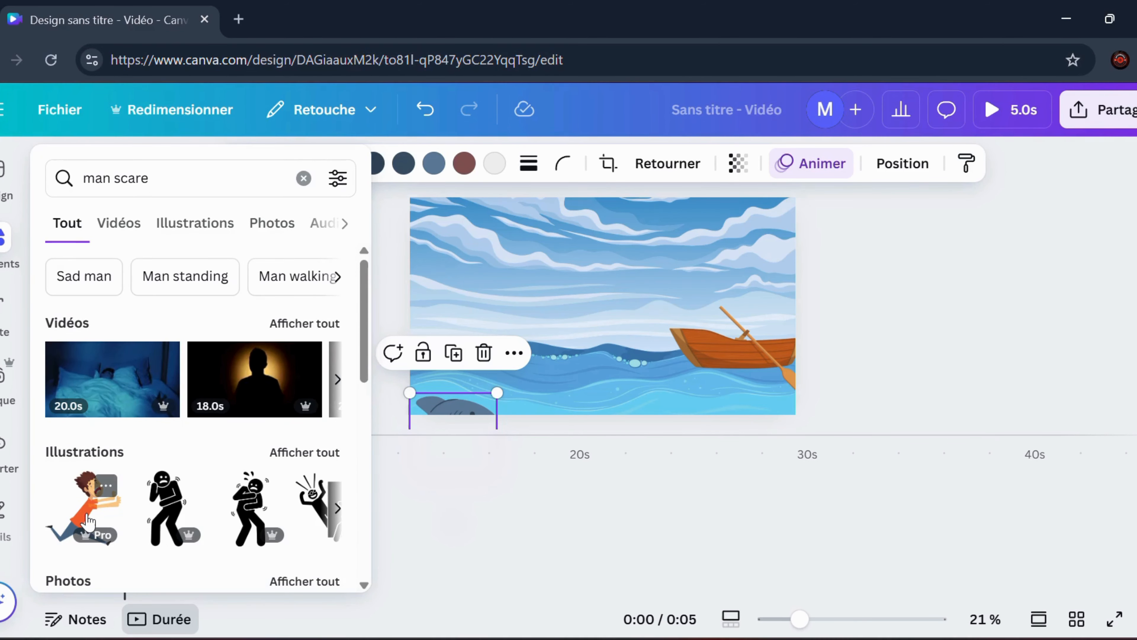
left_click(191, 224)
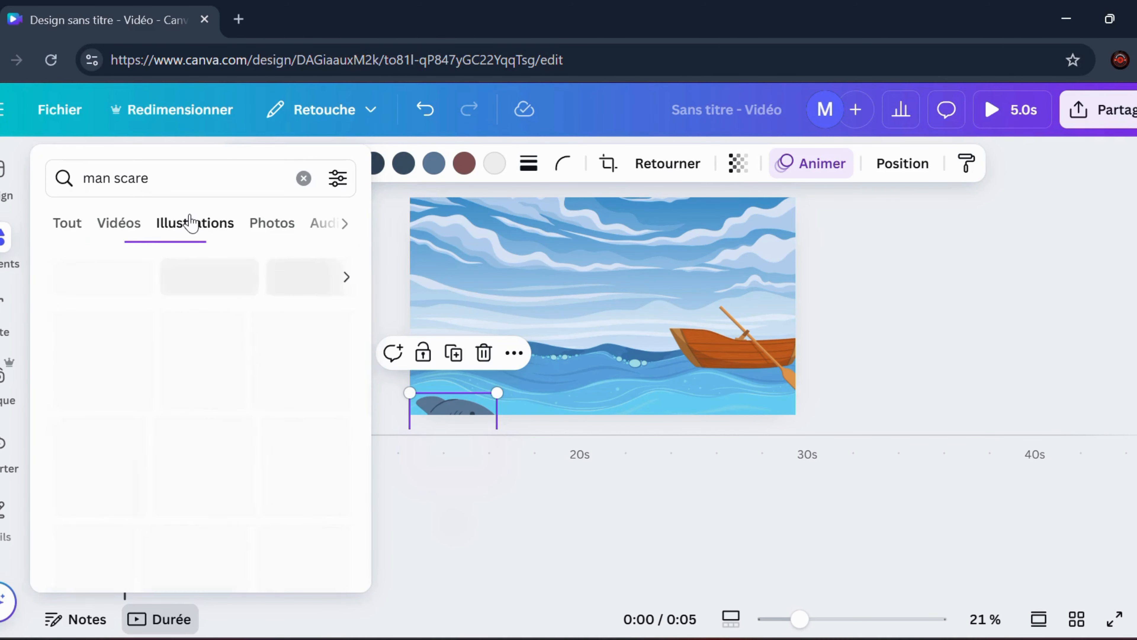
scroll(249, 437, "down", 2)
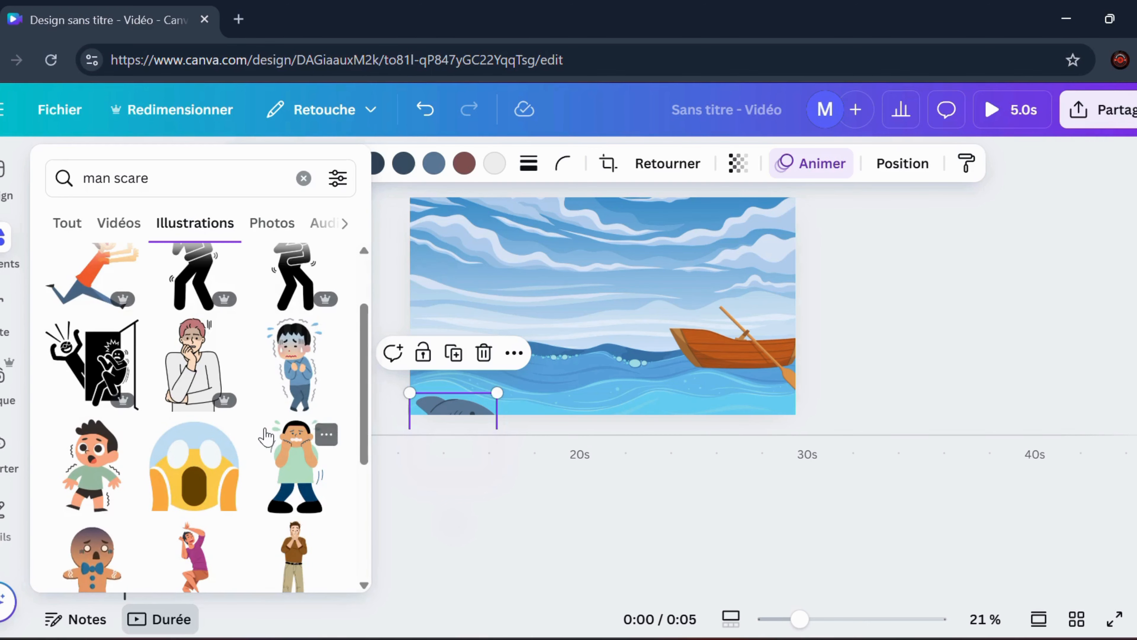
scroll(211, 471, "down", 2)
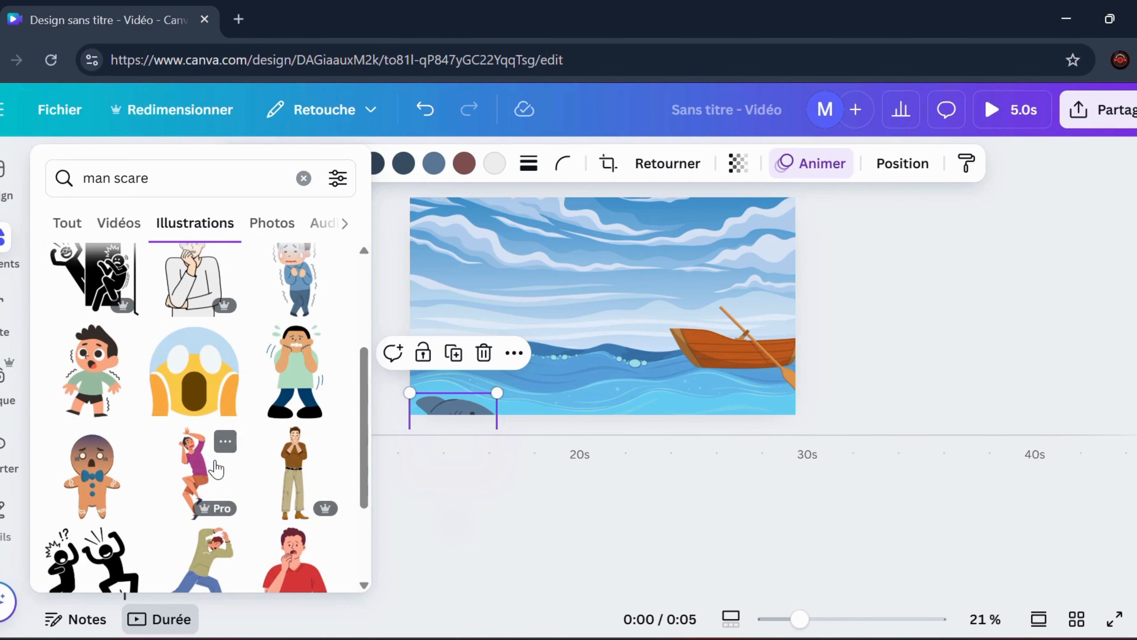
Place the scared boy in the green shirt on the rowboat and move his layer directly behind the rowboat
left_click_drag(103, 403, 770, 328)
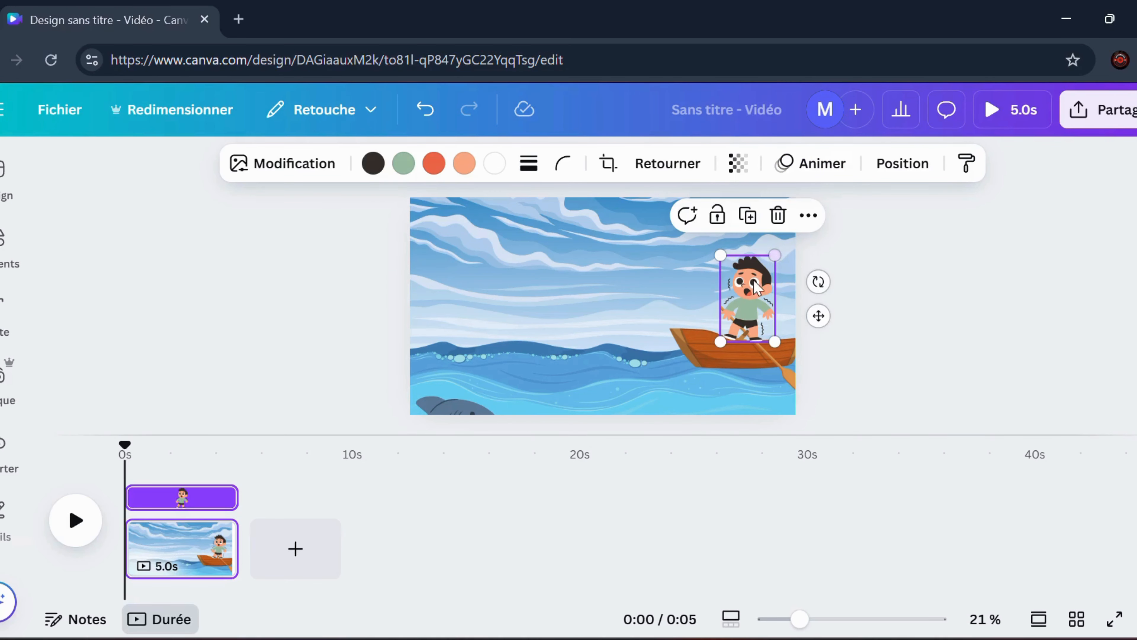
left_click_drag(756, 286, 755, 294)
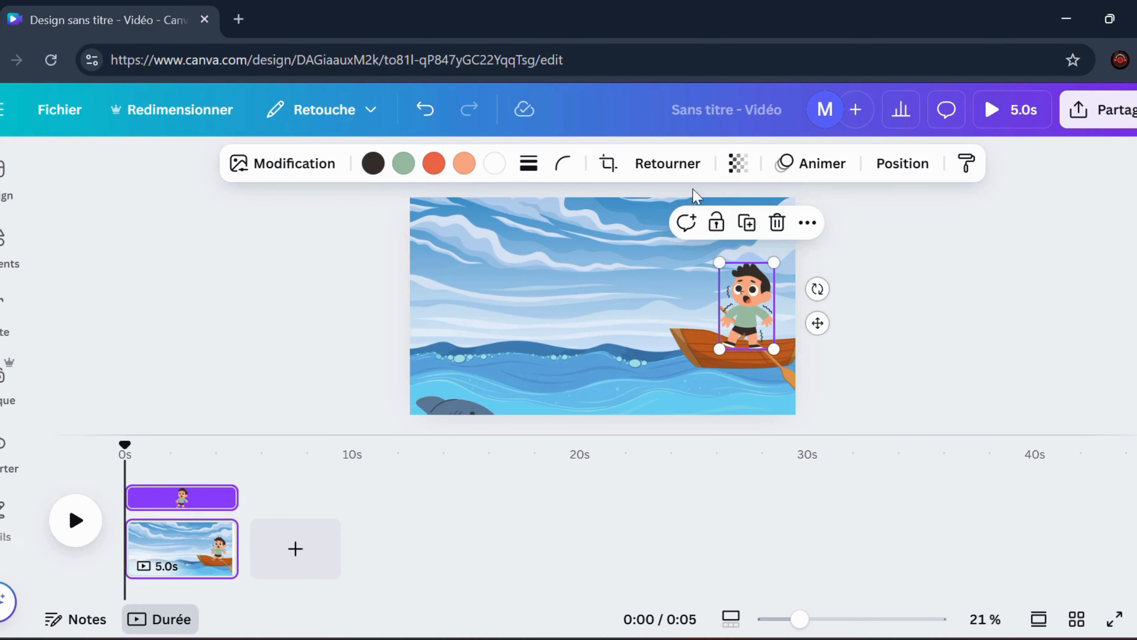
left_click(902, 164)
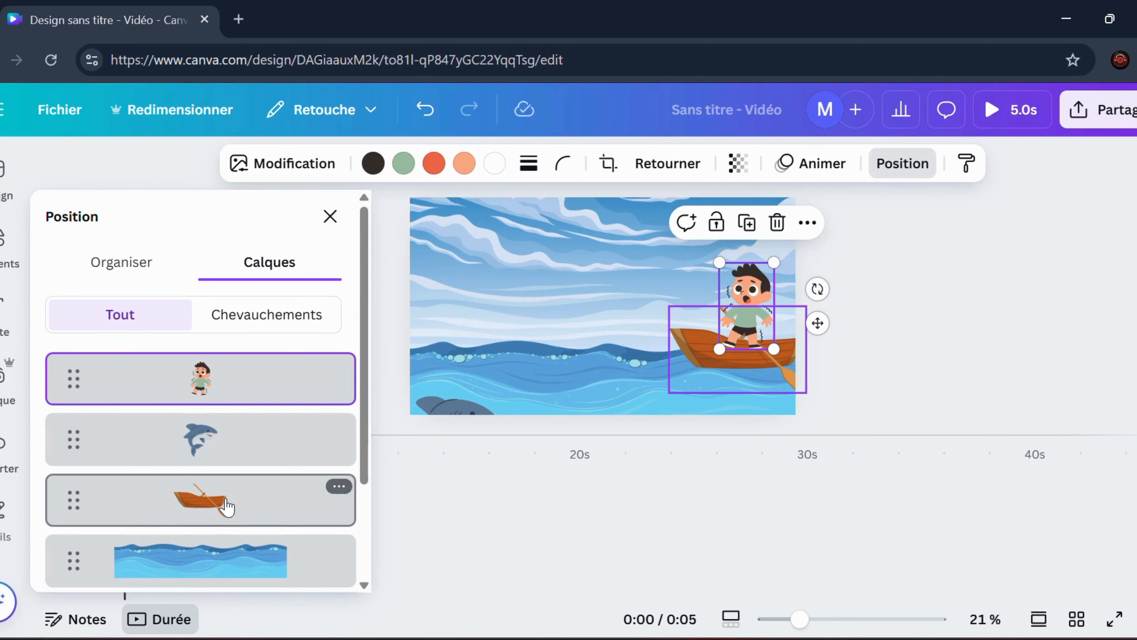
left_click_drag(236, 379, 252, 471)
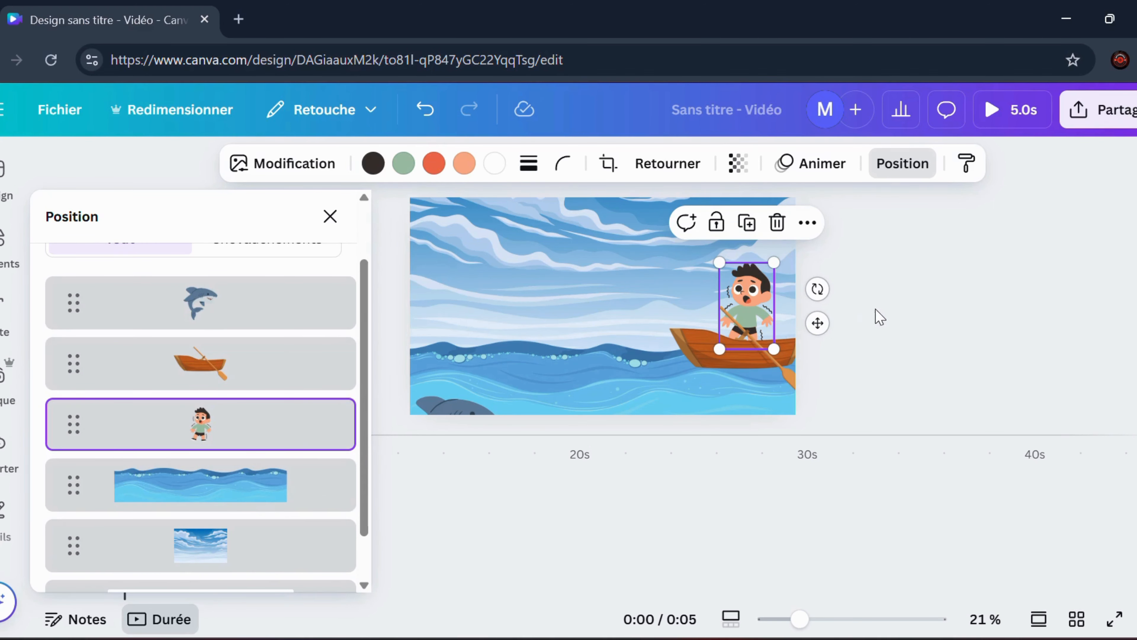
Preview the scene's animation and return the playhead to the start
left_click(901, 313)
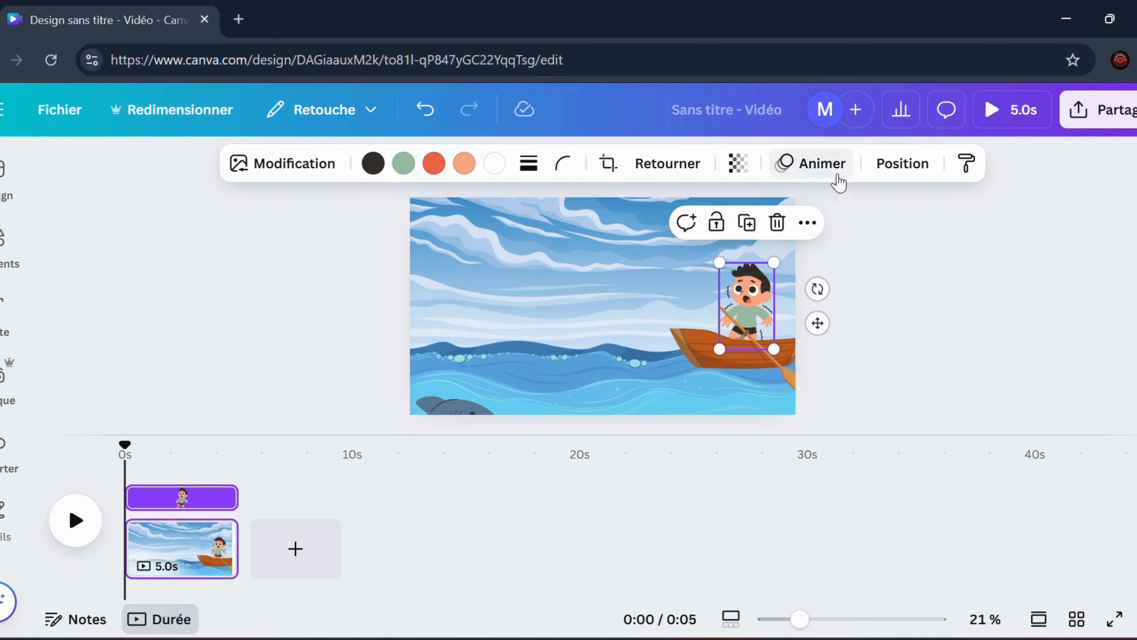
left_click(74, 523)
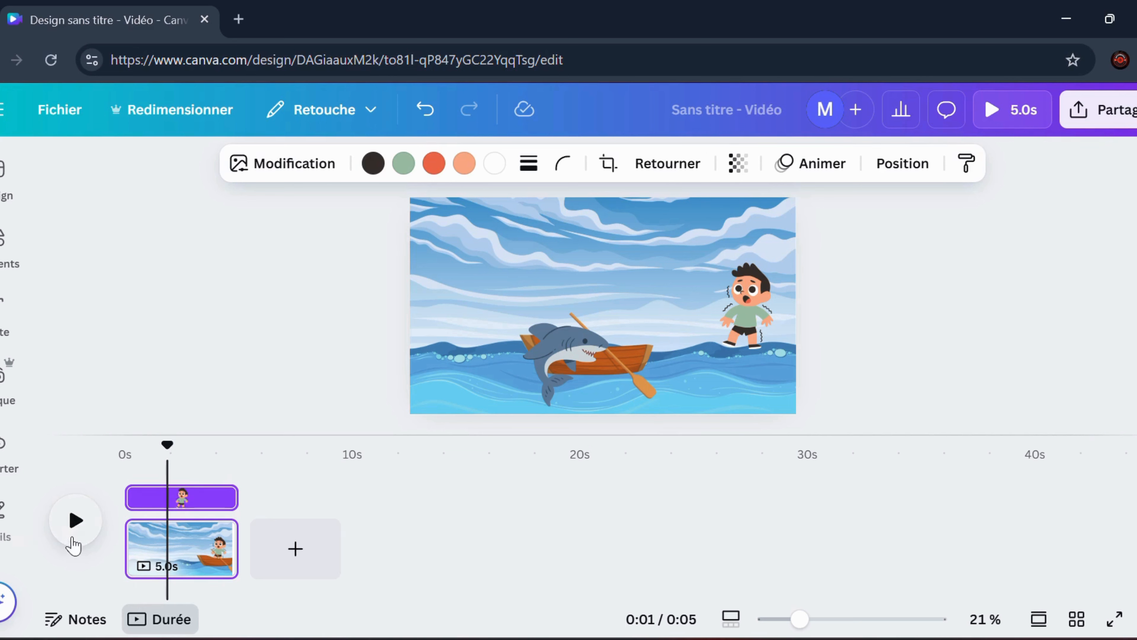
left_click_drag(162, 455, 124, 453)
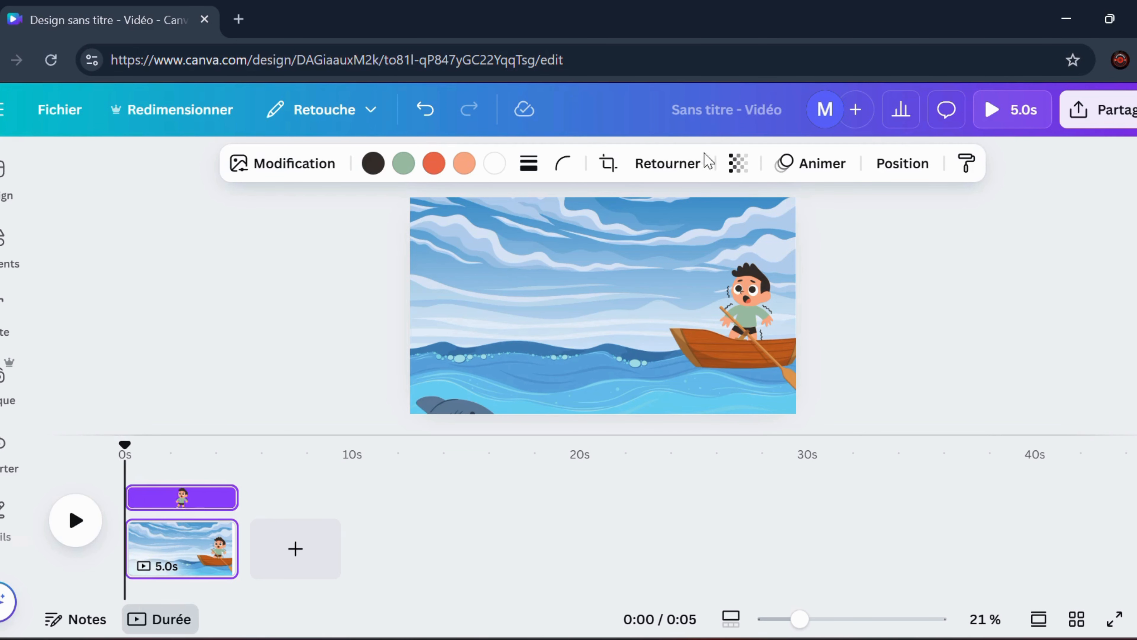
Create a custom animation that moves the boy left with the rowboat and down below the page's lower edge, undoing the first attempt
left_click(762, 305)
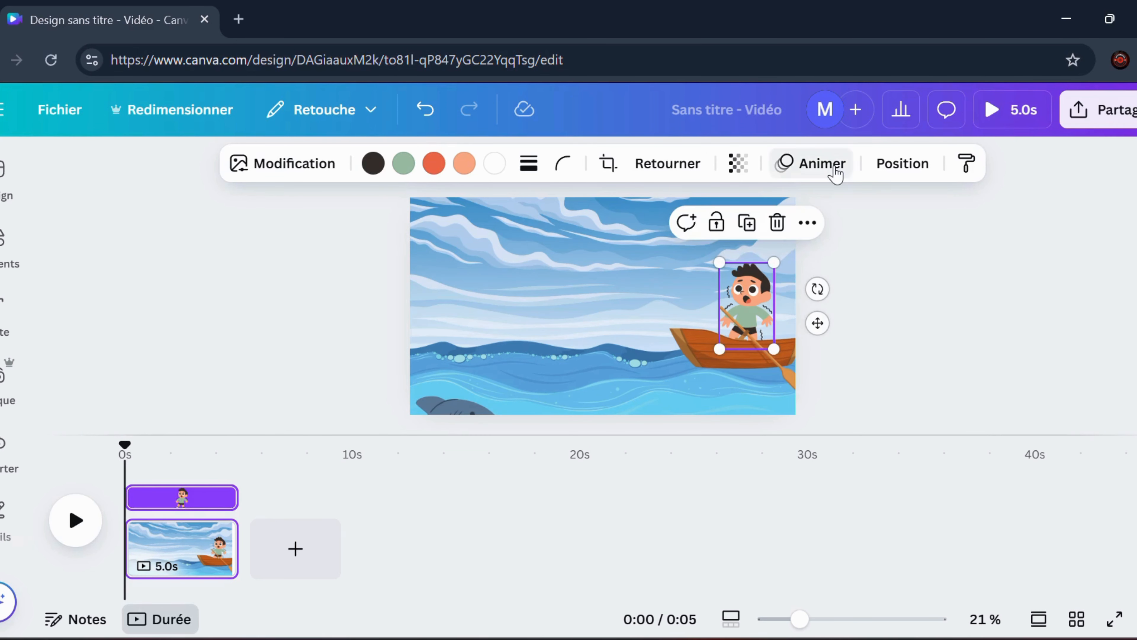
left_click(822, 164)
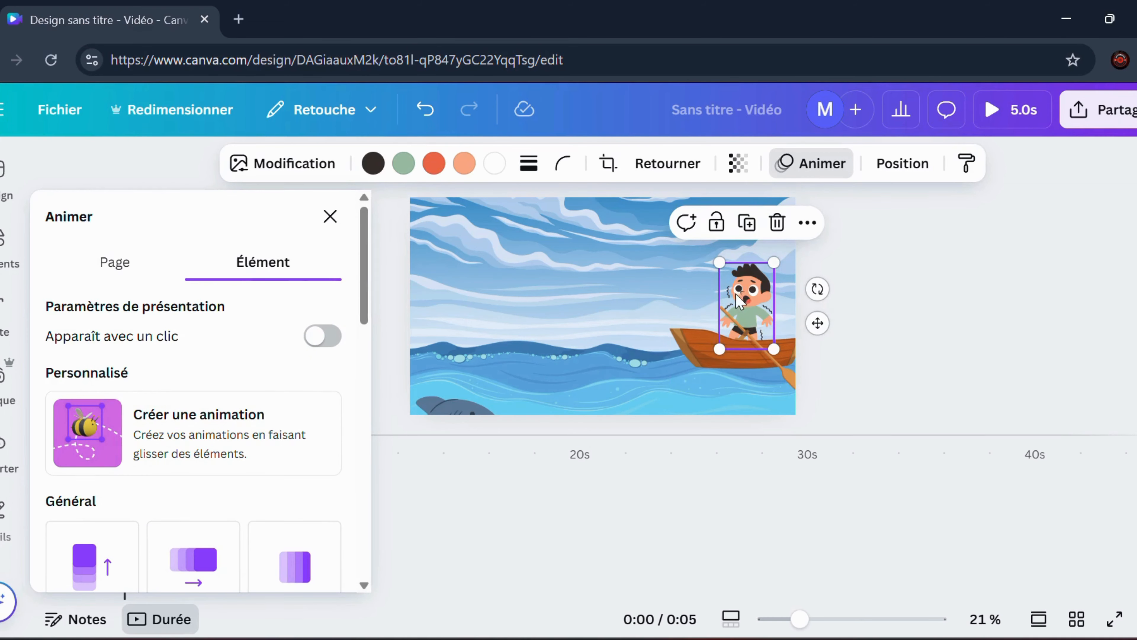
left_click_drag(740, 300, 562, 341)
key("ctrl+z")
left_click(110, 431)
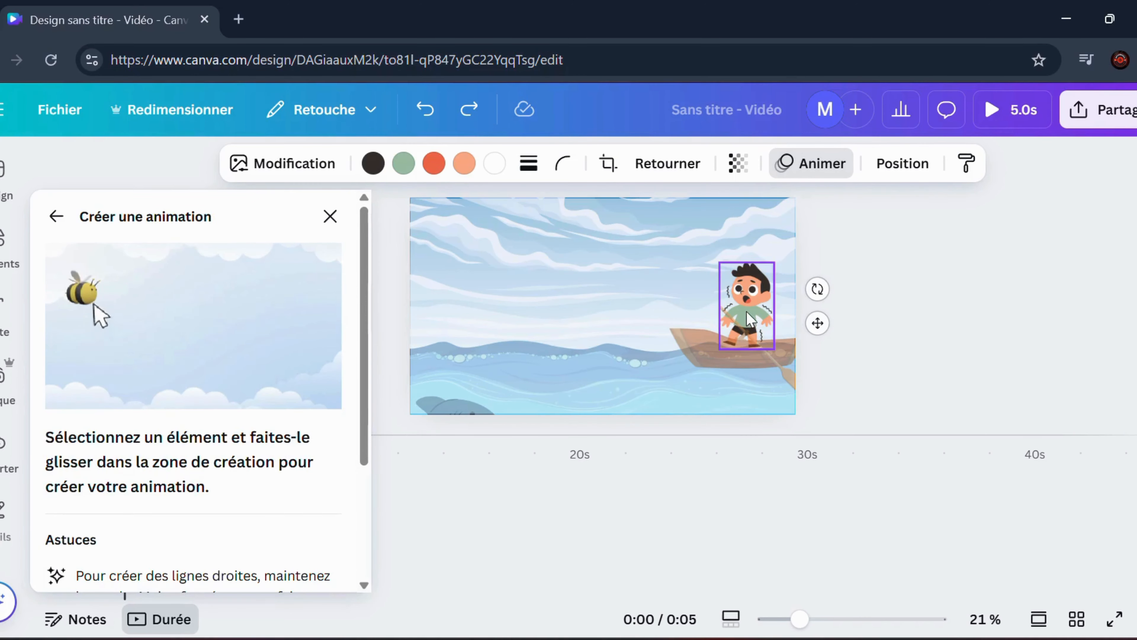
mouse_move(751, 319)
left_mouse_down()
mouse_move(663, 313)
mouse_move(548, 363)
mouse_move(610, 368)
mouse_move(637, 387)
mouse_move(666, 468)
left_mouse_up()
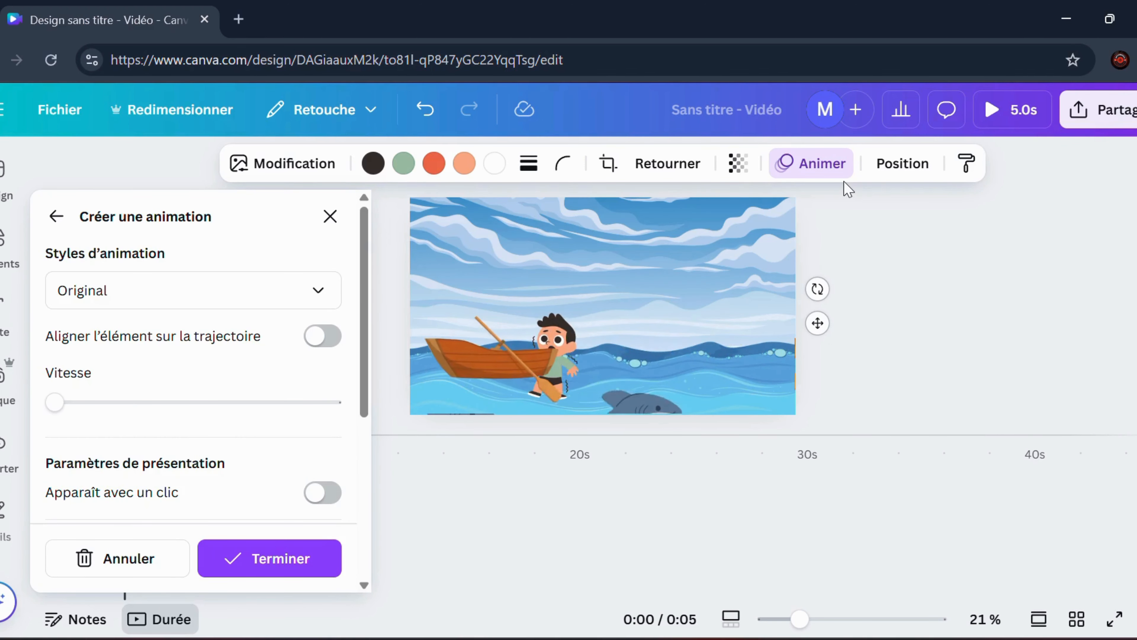
key("ctrl+z")
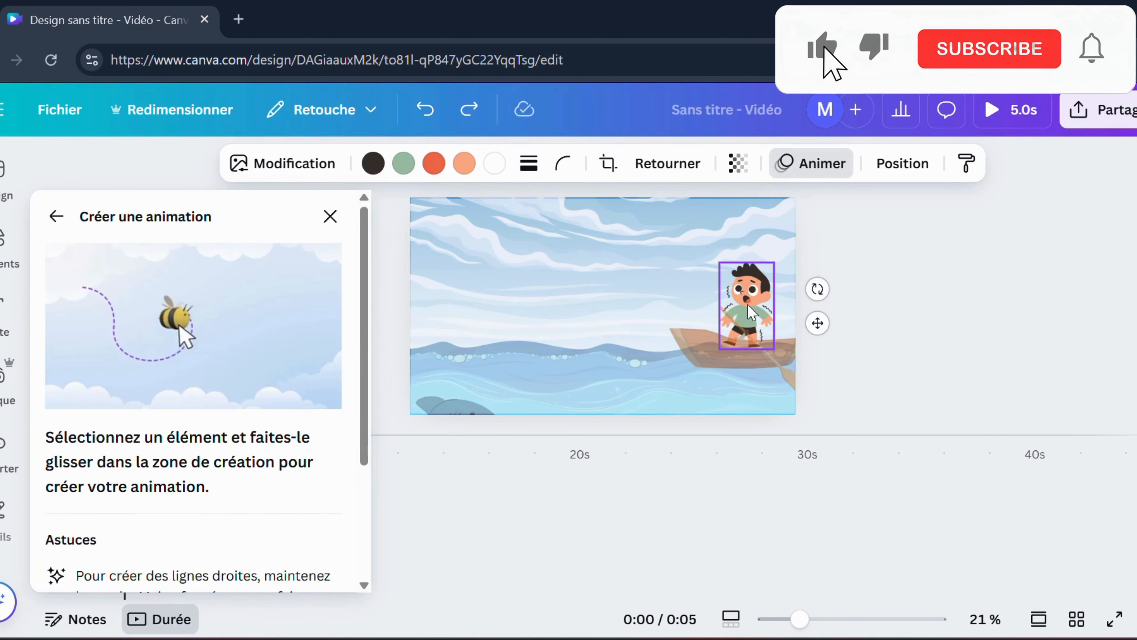
mouse_move(747, 321)
left_mouse_down()
mouse_move(622, 338)
mouse_move(573, 358)
mouse_move(627, 374)
mouse_move(670, 416)
mouse_move(668, 473)
left_mouse_up()
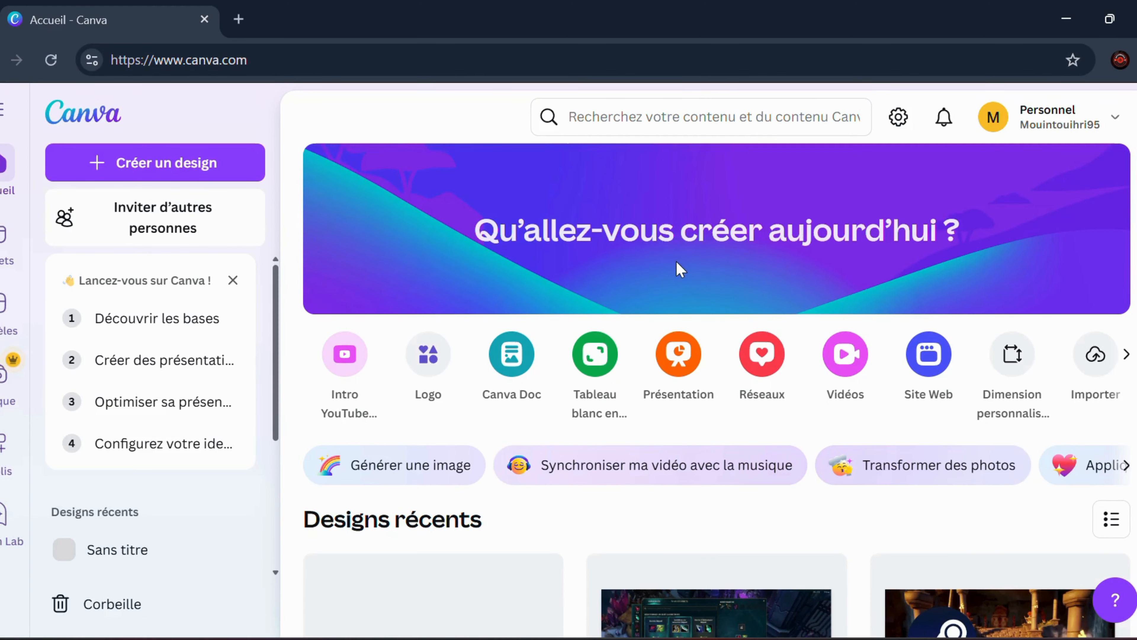
Start a blank Intro YouTube video design for the second scene and search the elements for "town"
left_click(354, 378)
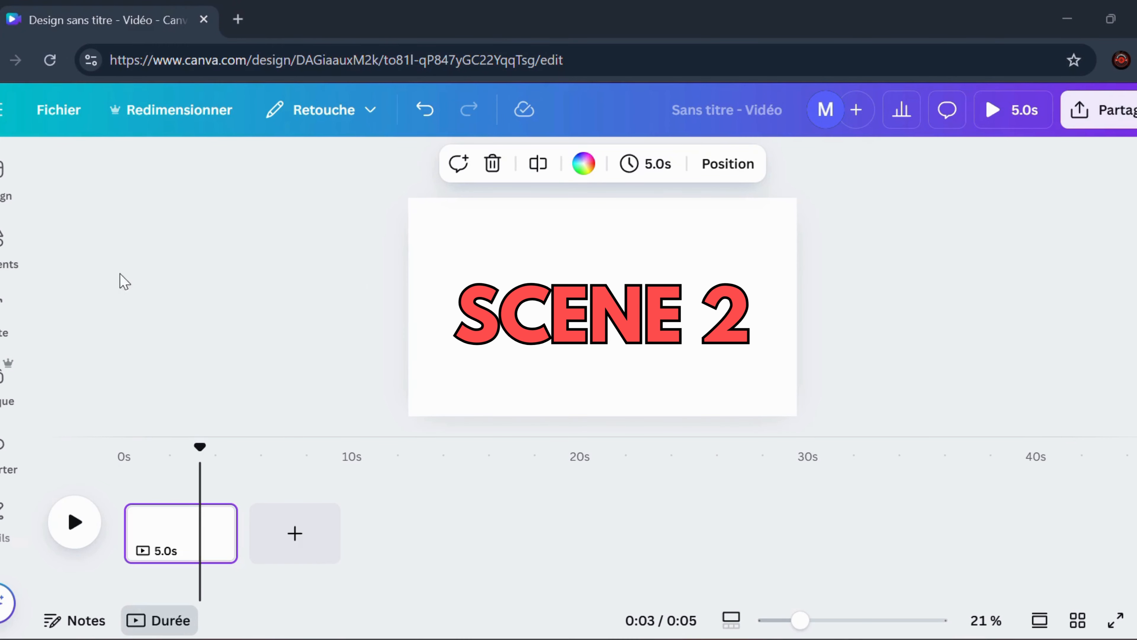
left_click(10, 268)
left_click(302, 178)
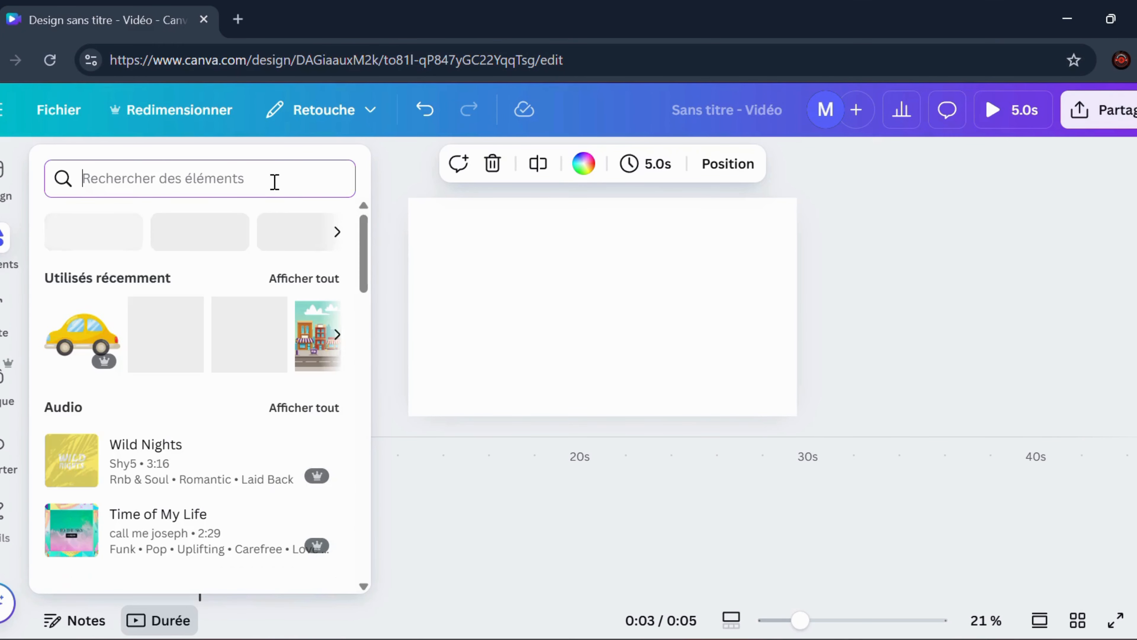
type("town")
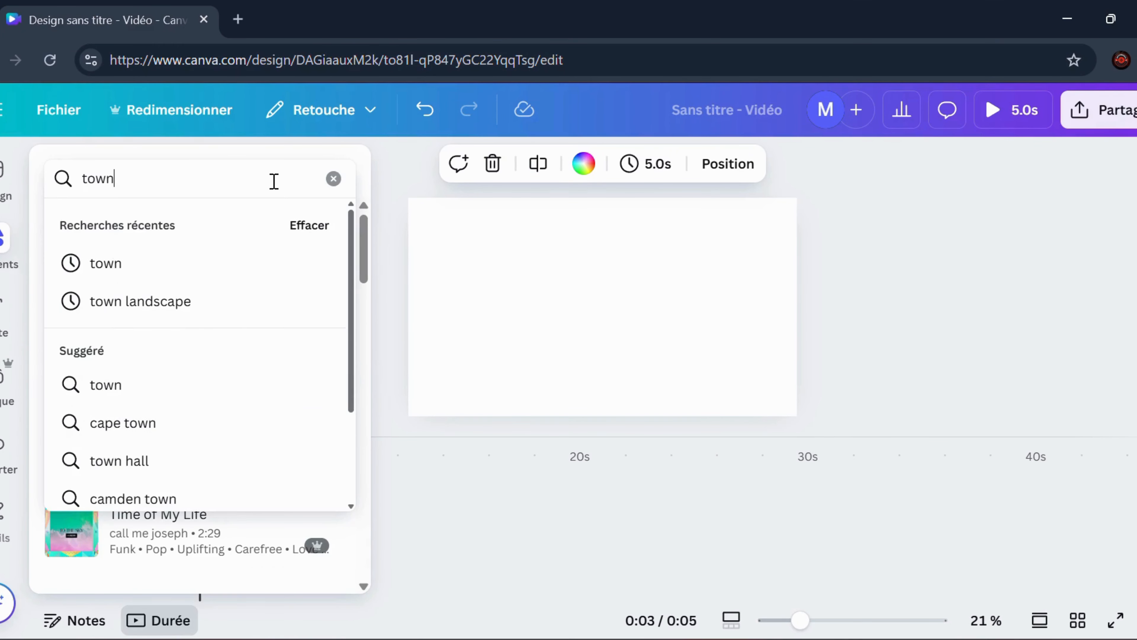
key("Return")
Place the town street illustration on the page and enlarge it so the shops, sidewalk and road fill the whole frame
left_click_drag(249, 405, 570, 260)
left_click_drag(625, 311, 793, 404)
left_click_drag(535, 225, 353, 168)
left_click_drag(735, 261, 717, 396)
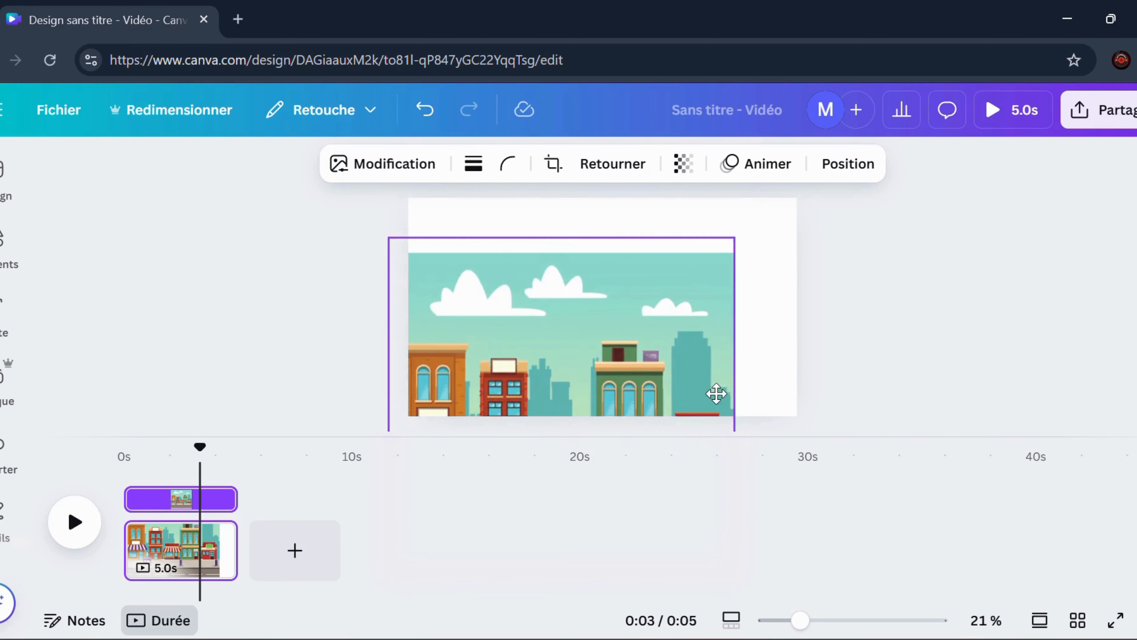
left_click_drag(737, 238, 790, 199)
left_click_drag(718, 287, 728, 159)
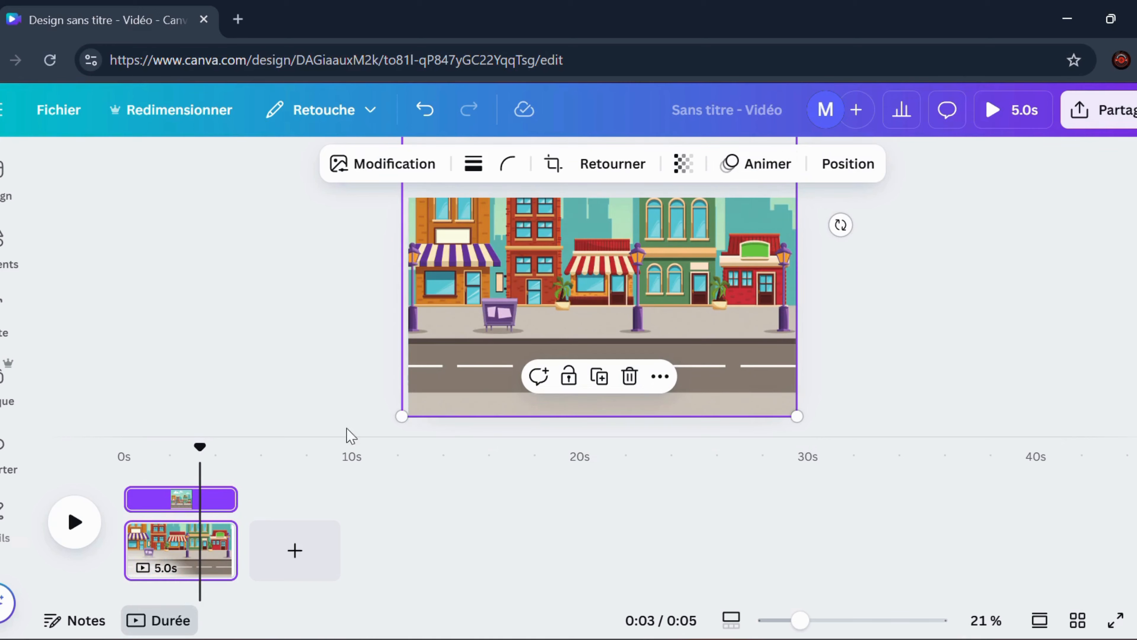
left_click_drag(402, 416, 398, 420)
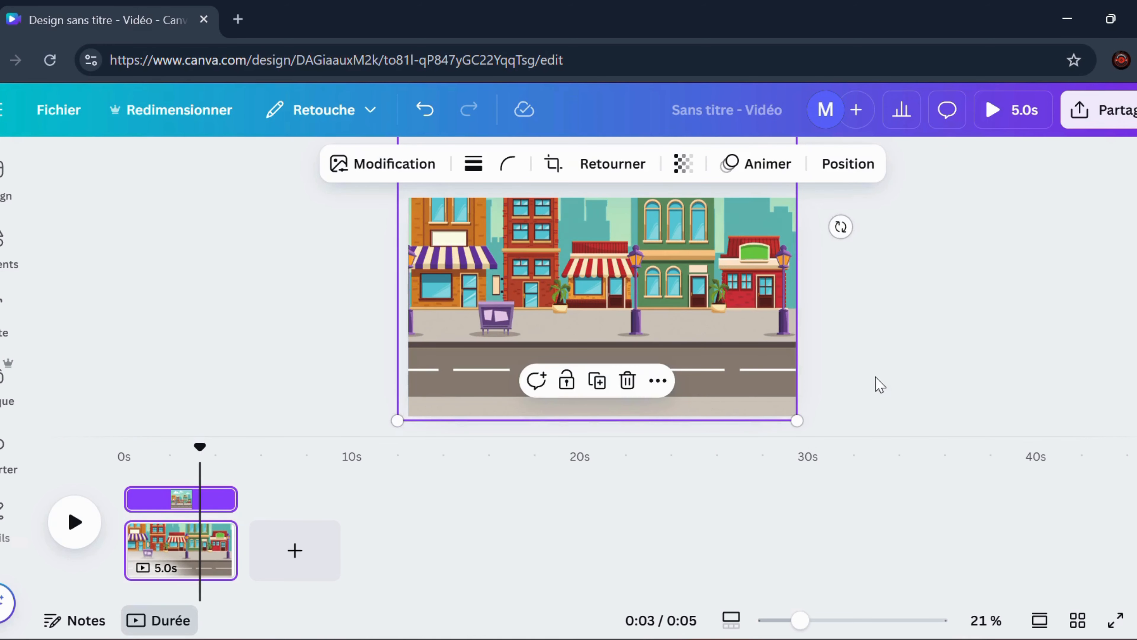
left_click(888, 356)
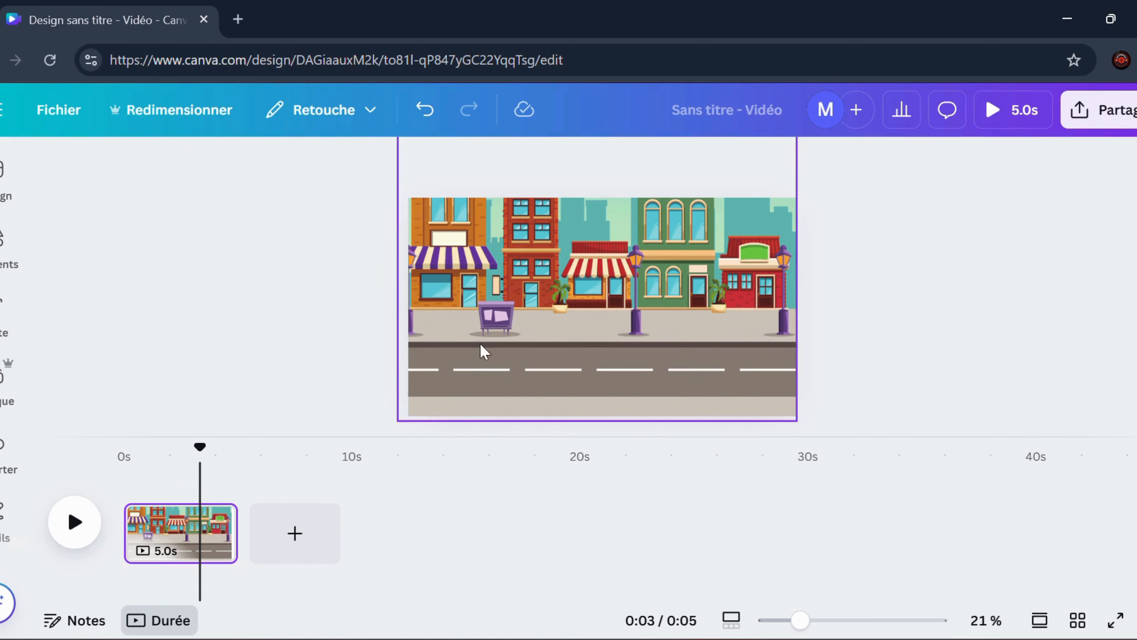
Search the illustrations for "walking" and place the shopper carrying bags, scaled down, on the sidewalk at the page's left edge
left_click(4, 242)
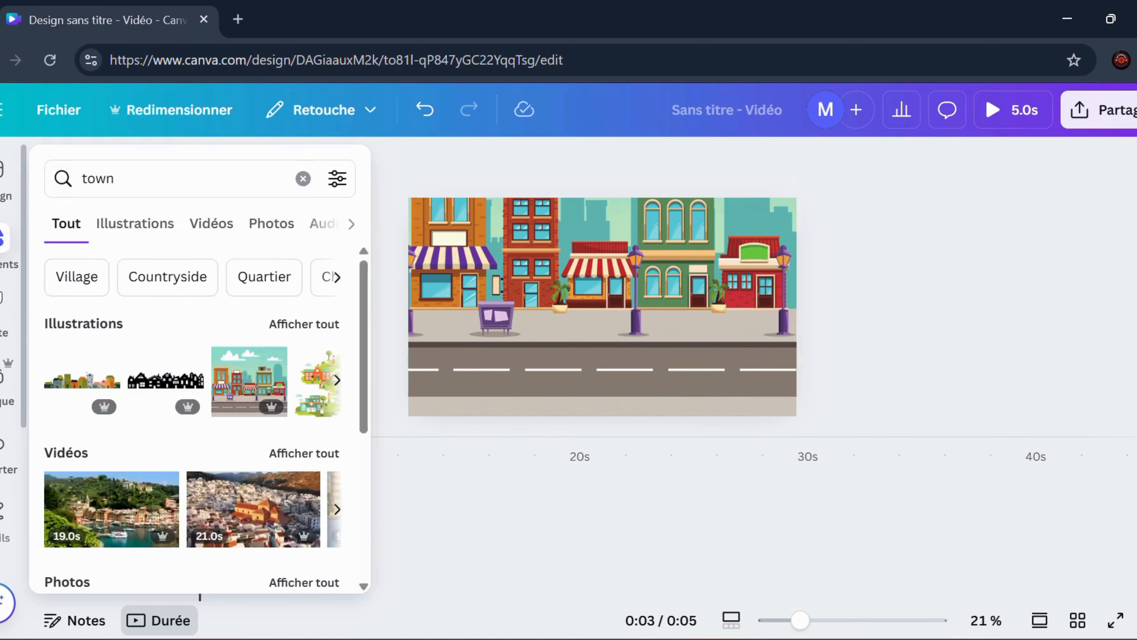
left_click(302, 178)
type("walking")
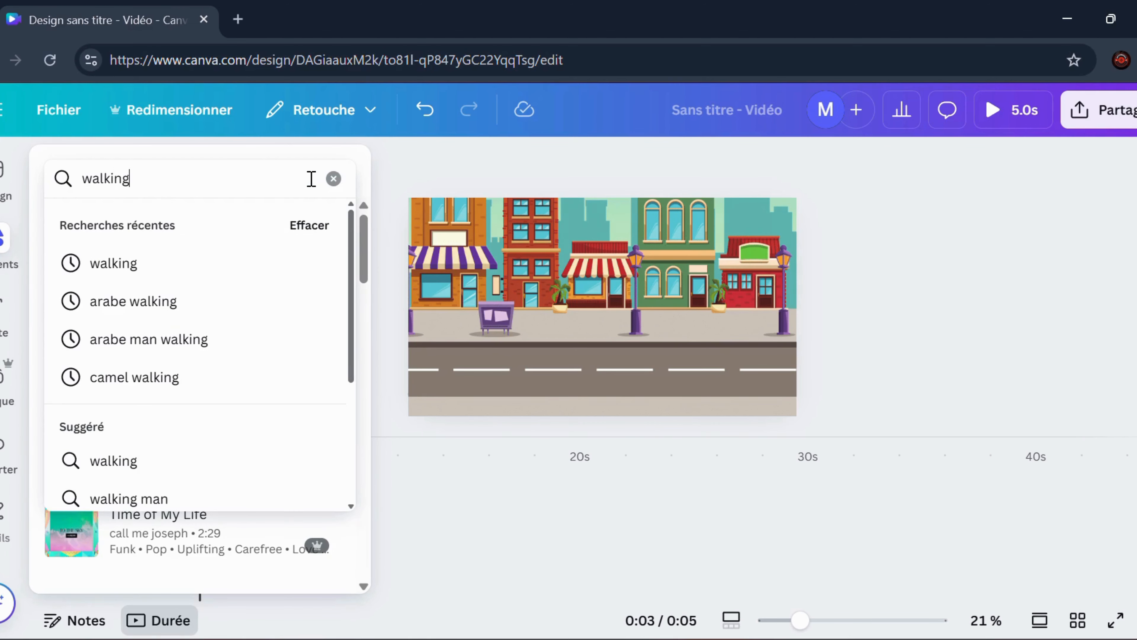
key("Return")
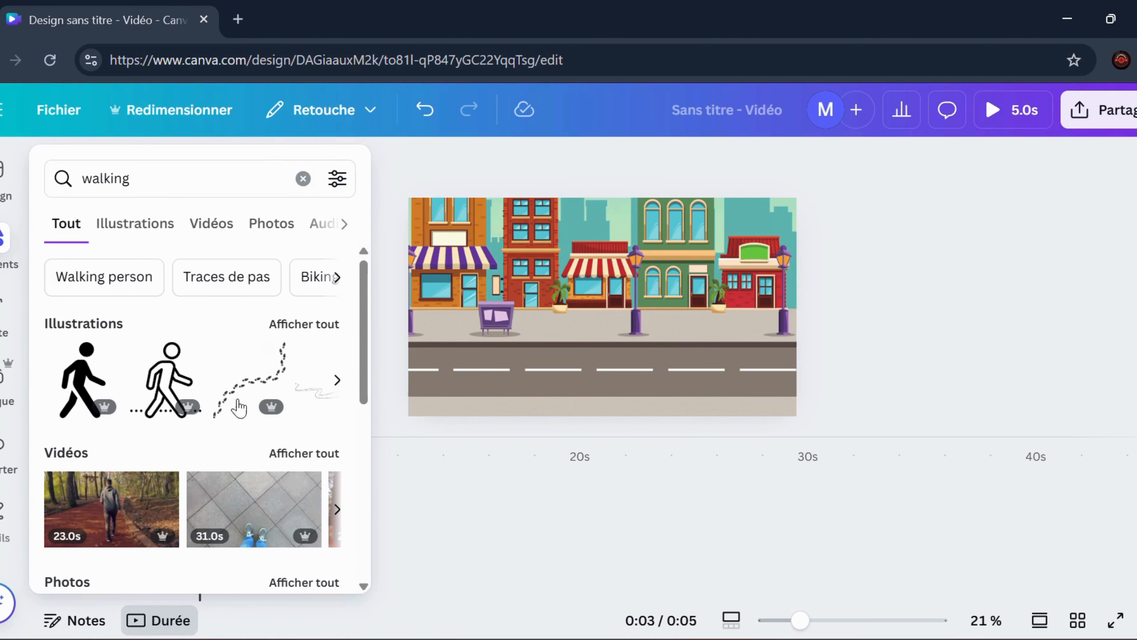
left_click(162, 232)
scroll(261, 331, "down", 5)
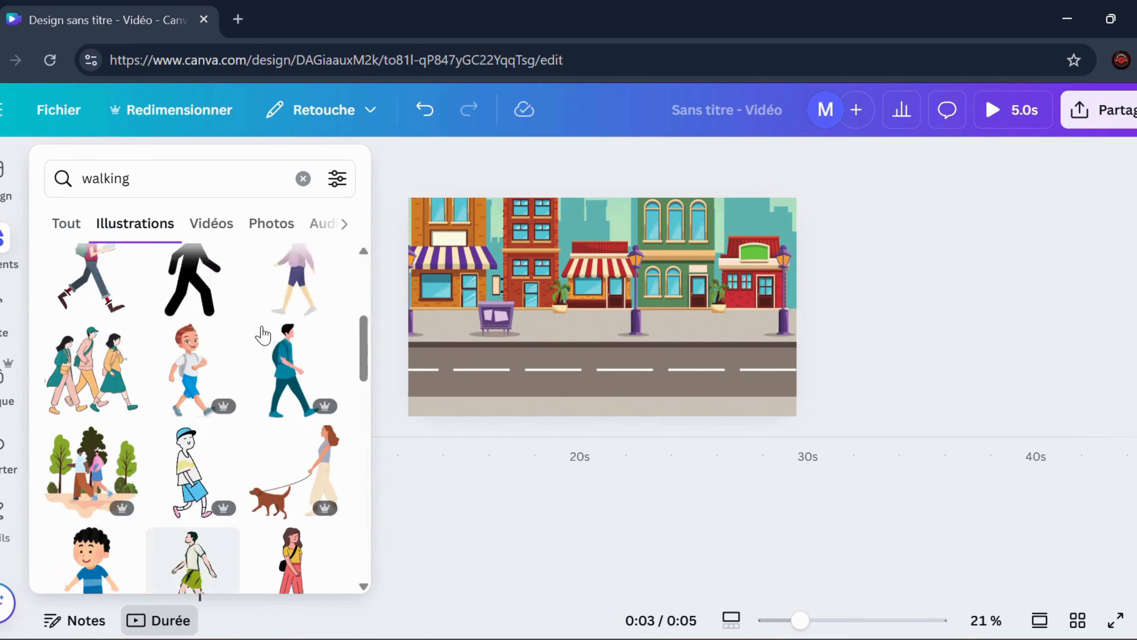
left_click_drag(291, 452, 441, 264)
left_click_drag(565, 207, 445, 313)
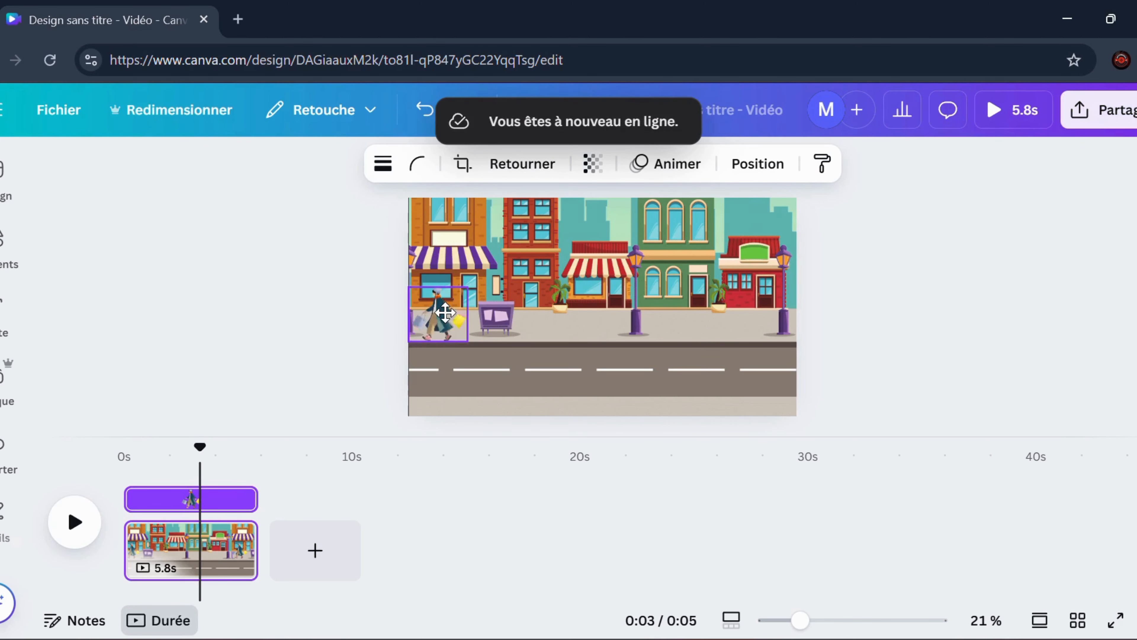
Flip the shopper with the bags horizontally
left_click(676, 164)
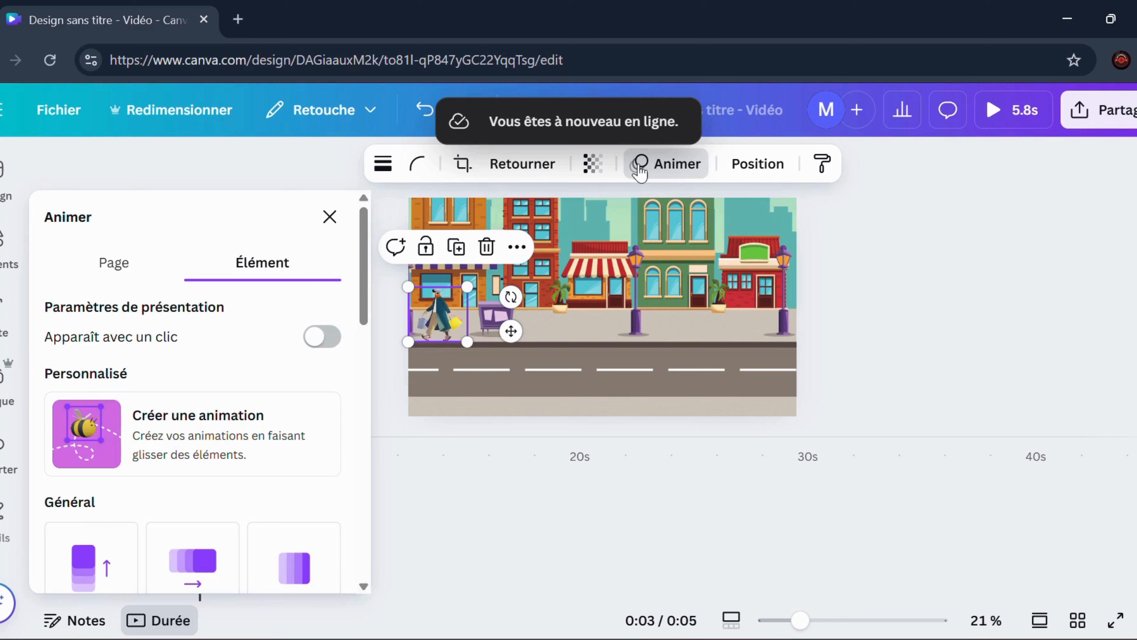
left_click(522, 164)
left_click(526, 218)
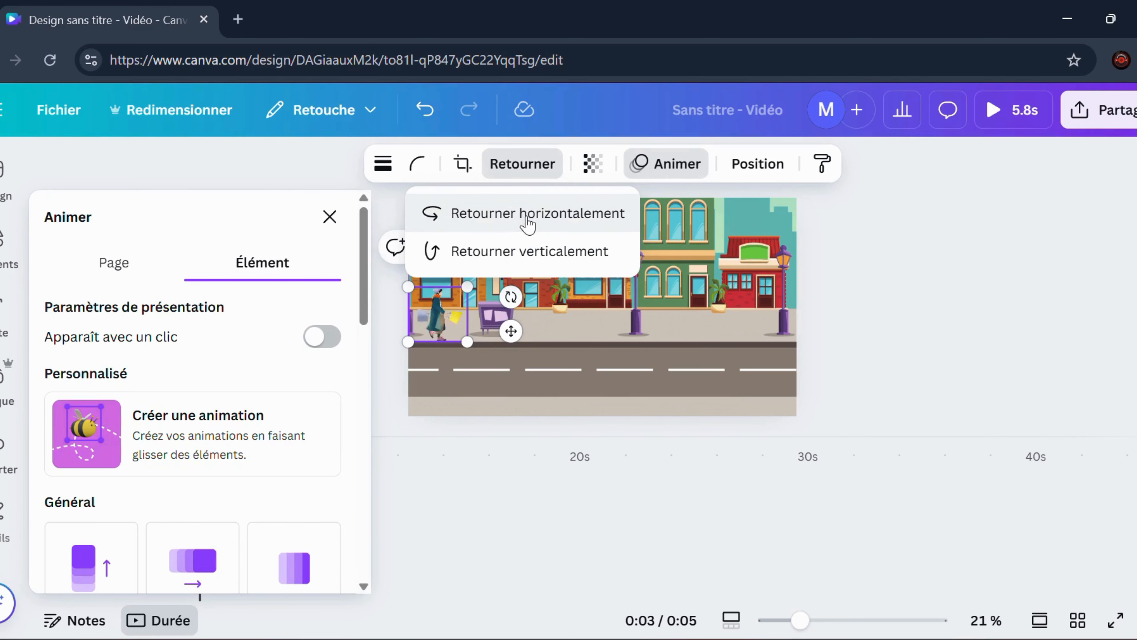
Create a custom animation that moves the shopper along the sidewalk past the page's right edge at the slowest speed
left_click(666, 169)
left_click(665, 169)
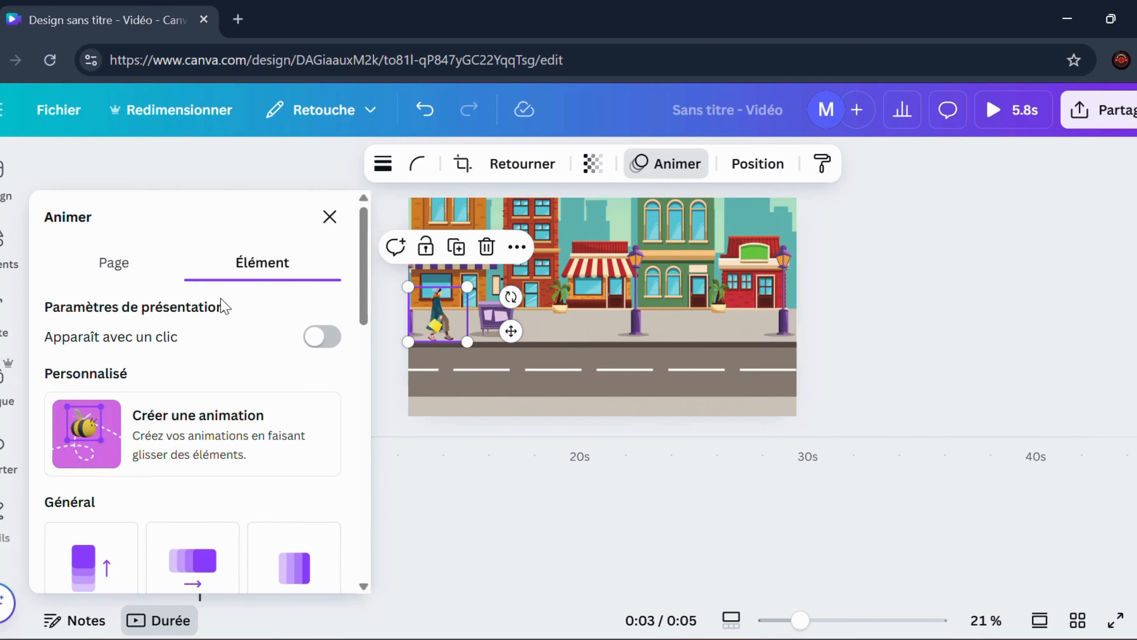
left_click(121, 432)
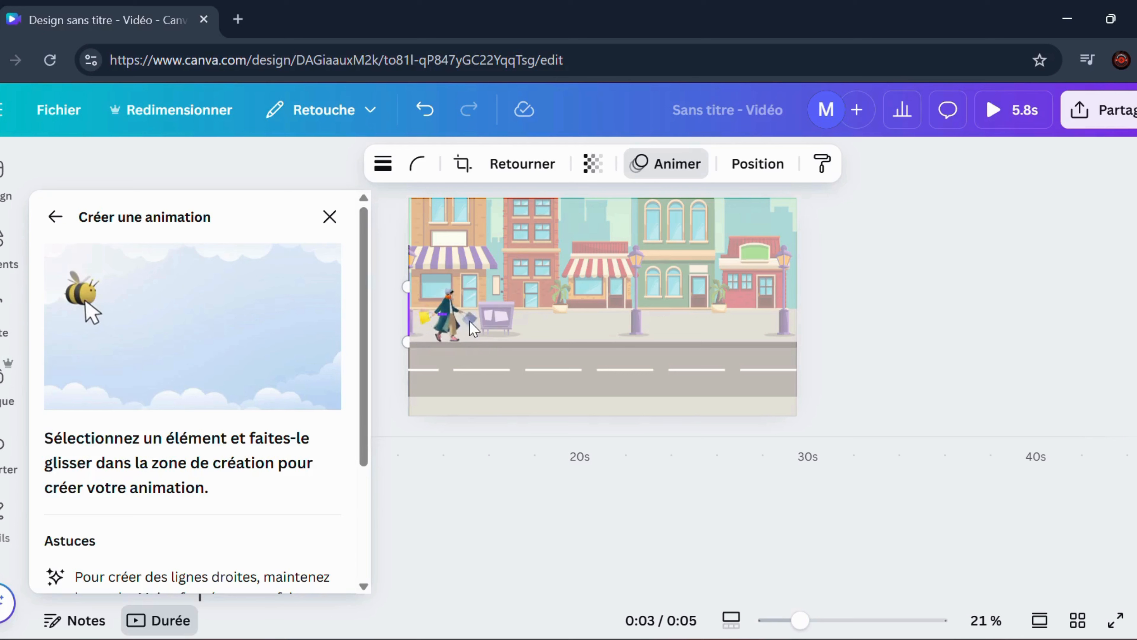
mouse_move(564, 325)
left_mouse_down()
mouse_move(605, 309)
mouse_move(796, 321)
mouse_move(856, 315)
left_mouse_up()
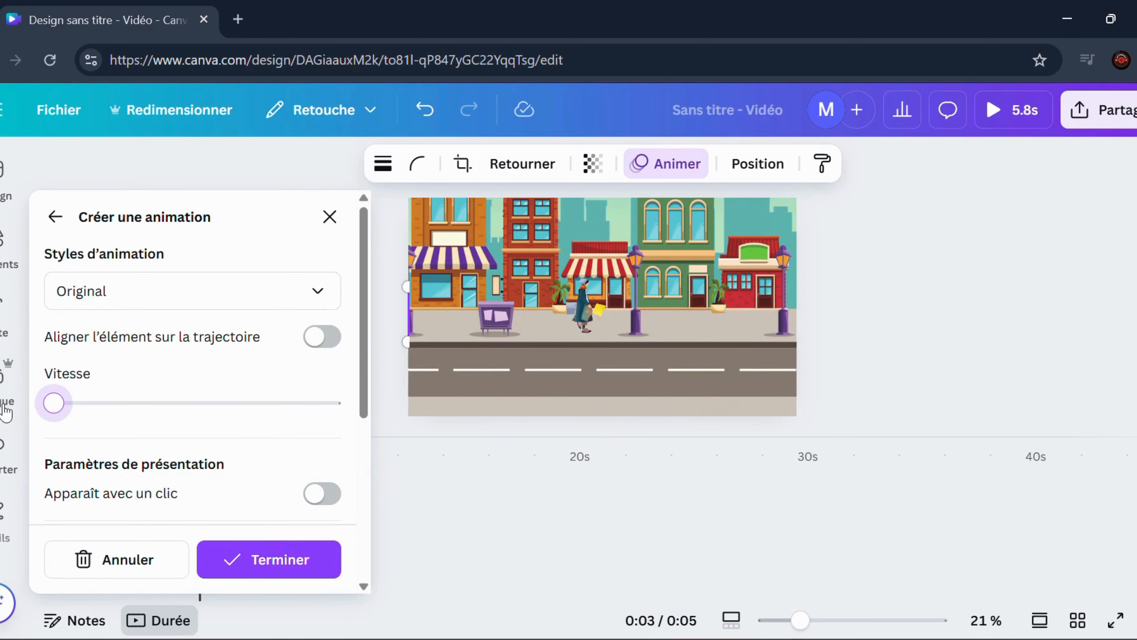
left_click(280, 563)
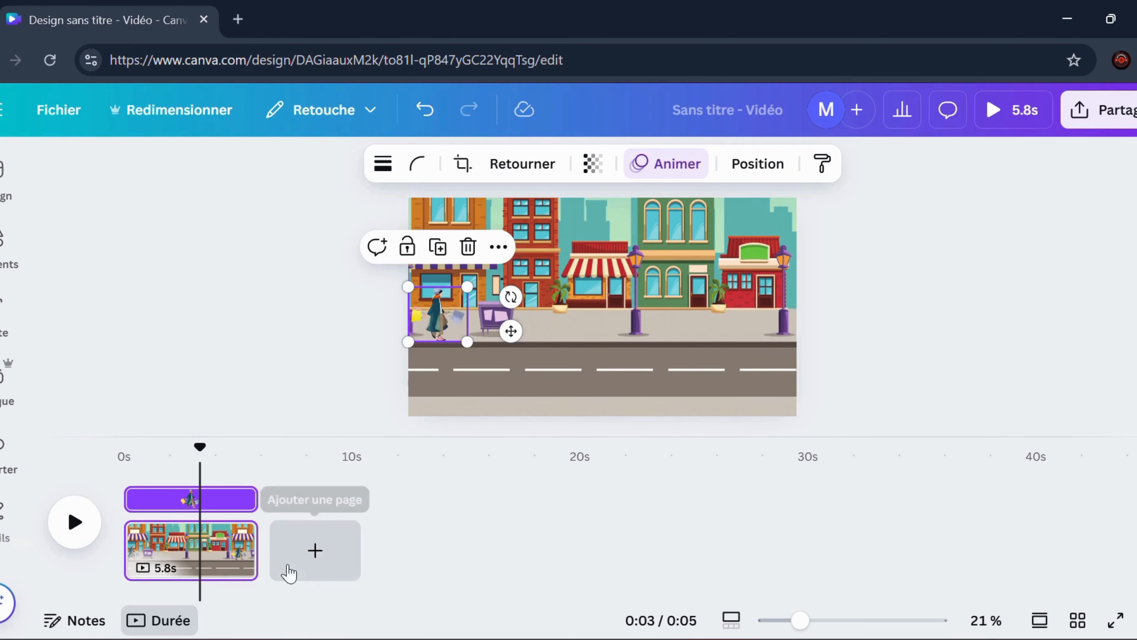
Search the elements for "voiture" and place the yellow car, scaled down, on the road at the page's right edge
left_click(6, 251)
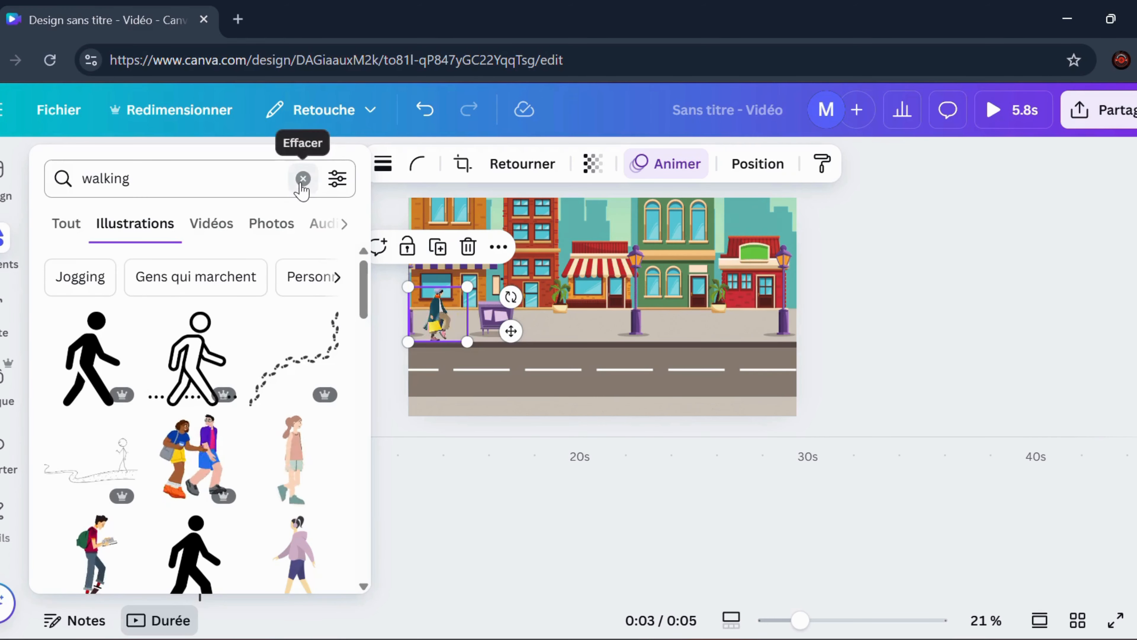
left_click(303, 179)
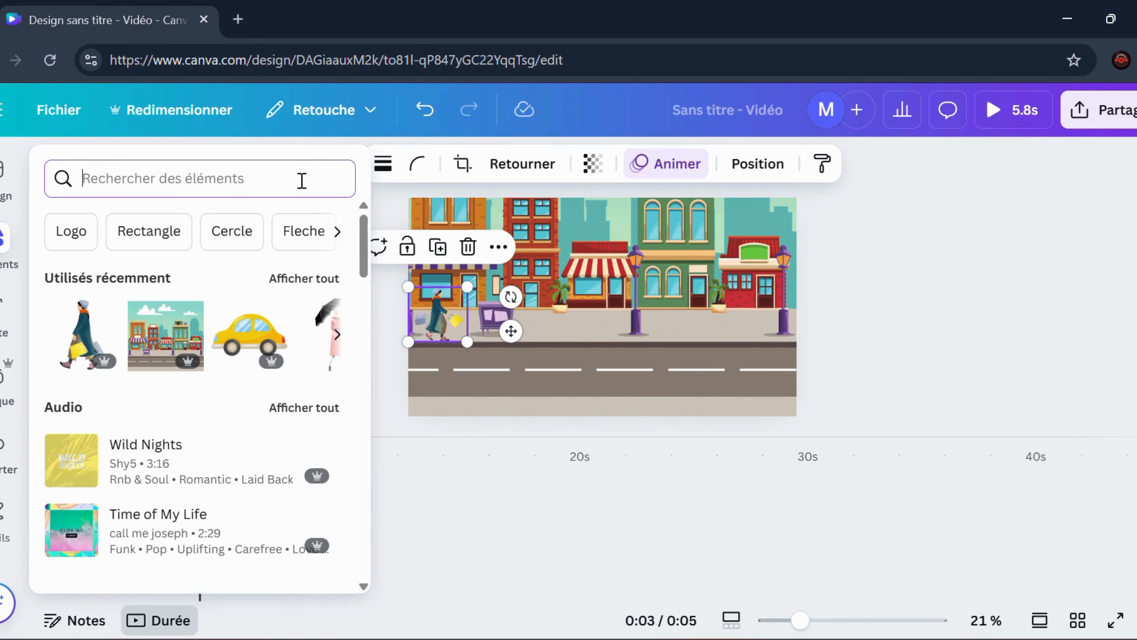
type("voi")
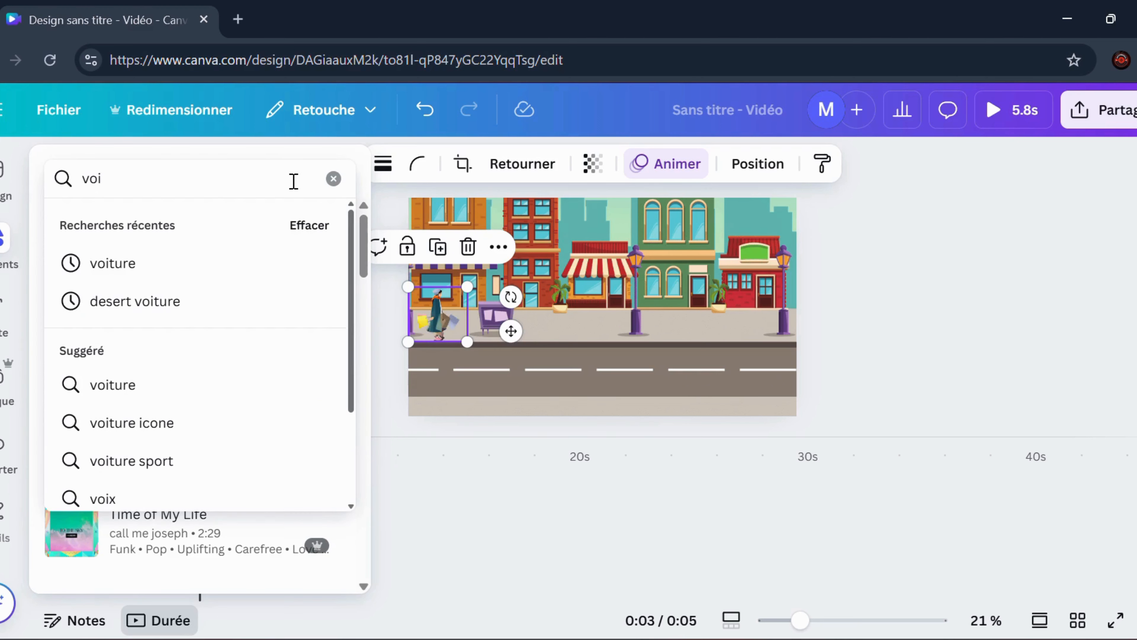
left_click(185, 269)
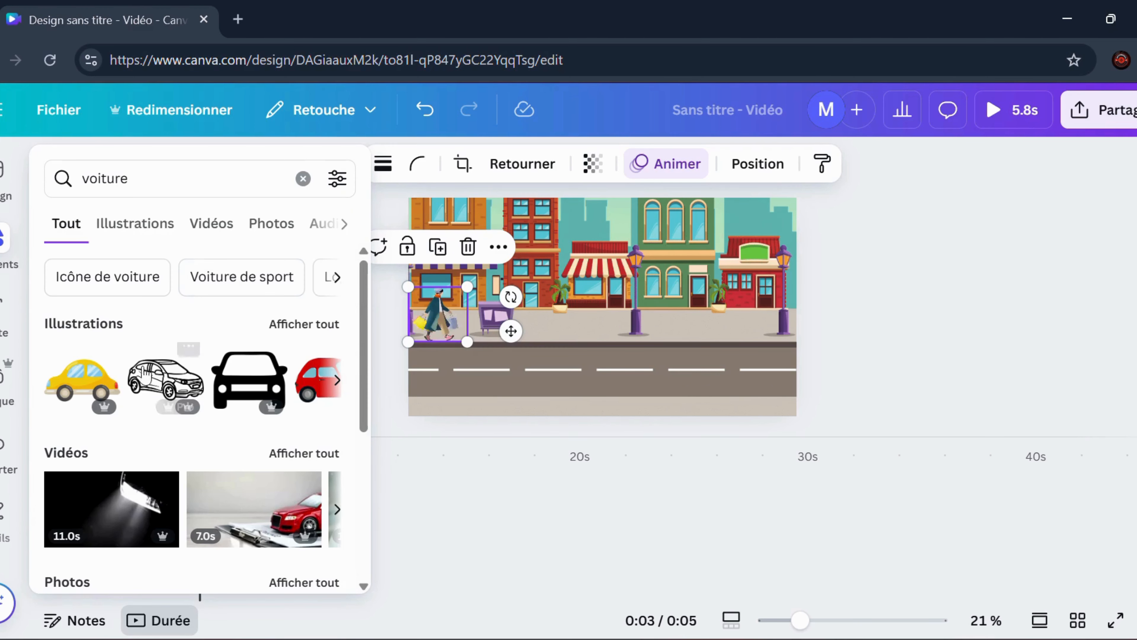
left_click_drag(89, 392, 719, 345)
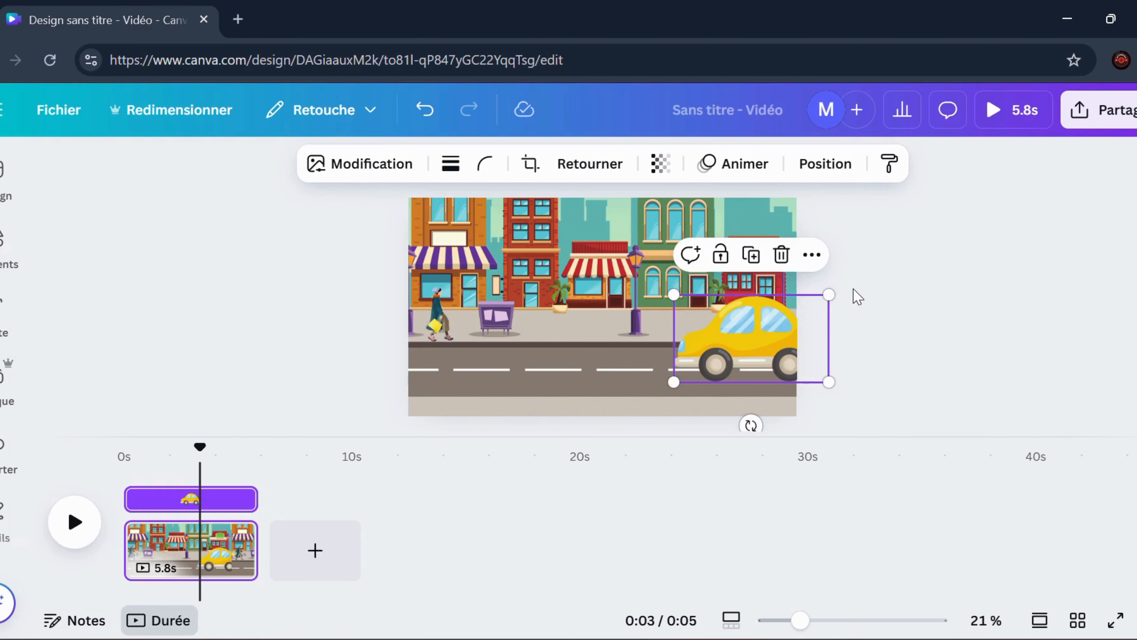
left_click_drag(829, 292, 765, 336)
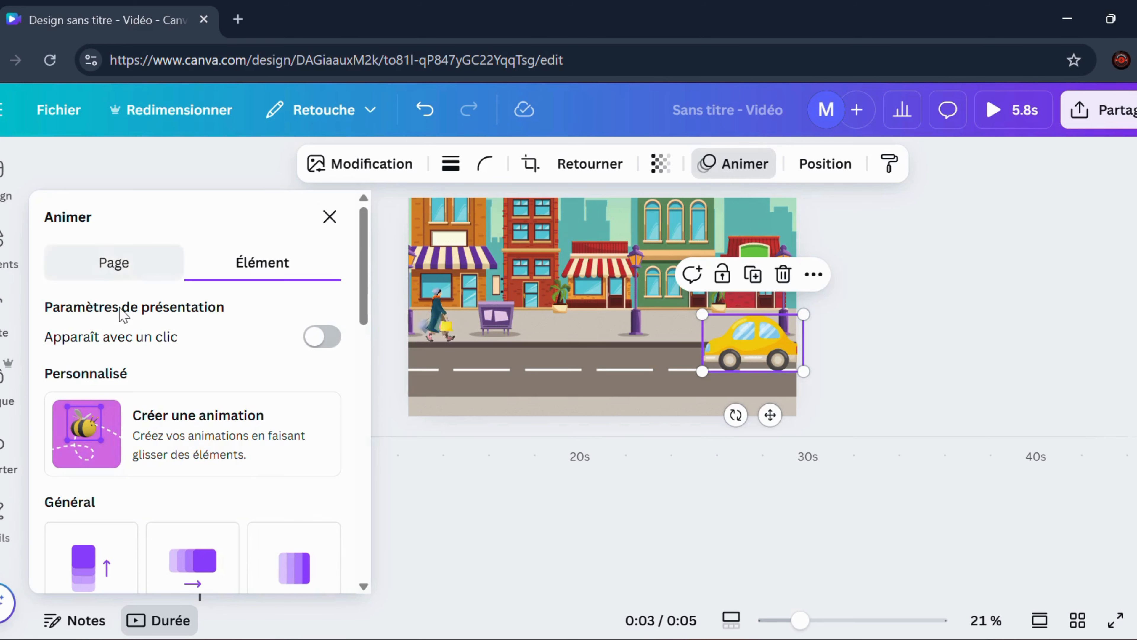
Create a custom animation that drives the car left off the page, with a slightly higher speed and the Fluide style
left_click(107, 431)
left_click_drag(756, 359, 394, 362)
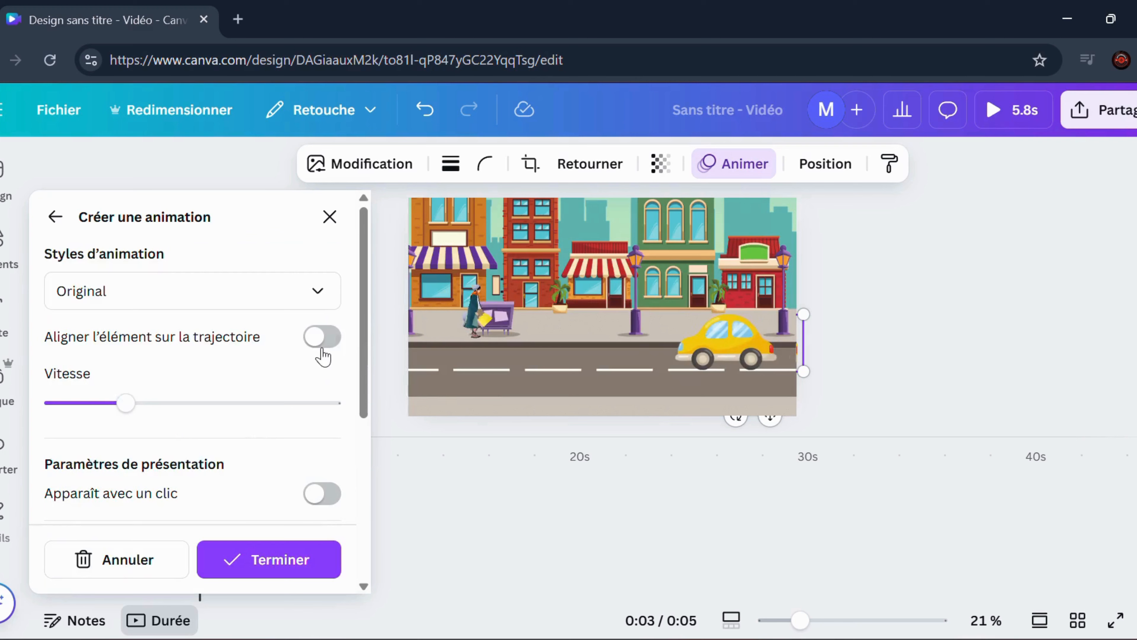
left_click_drag(122, 402, 164, 410)
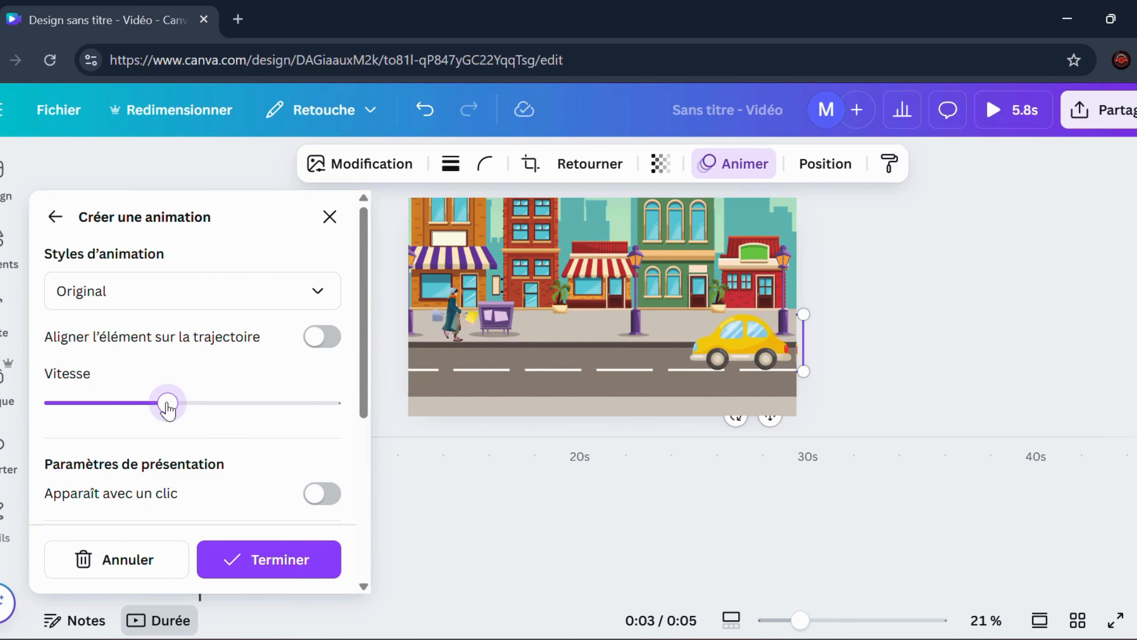
left_click(149, 287)
left_click(113, 394)
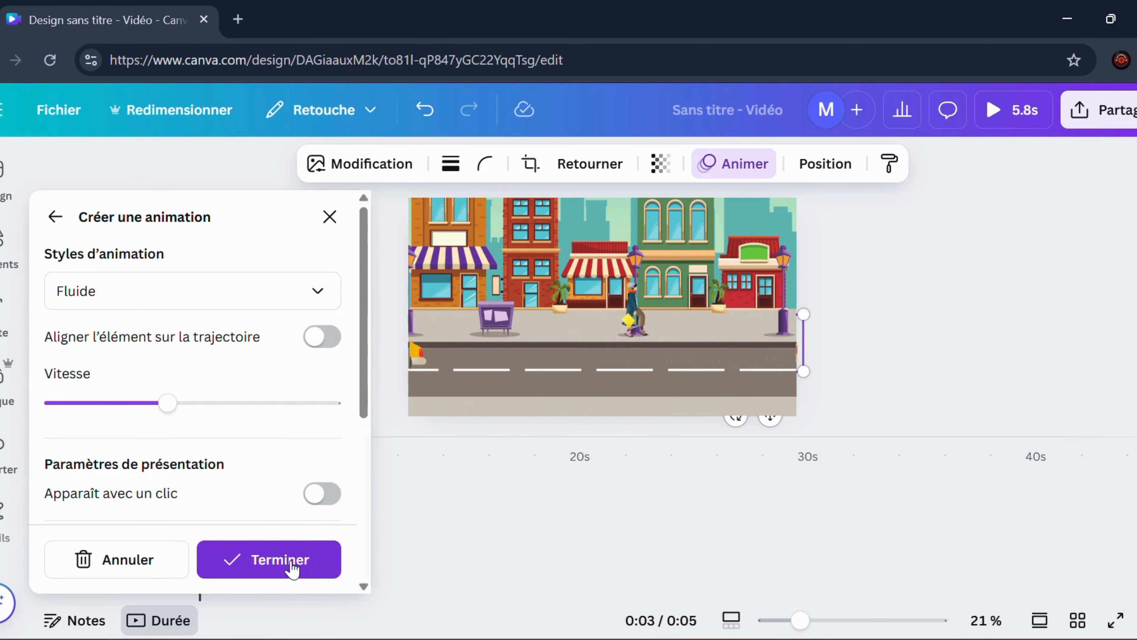
left_click(297, 555)
Search the illustrations for "walking" and place the woman with the black umbrella in the foreground in front of the car
mouse_move(12, 264)
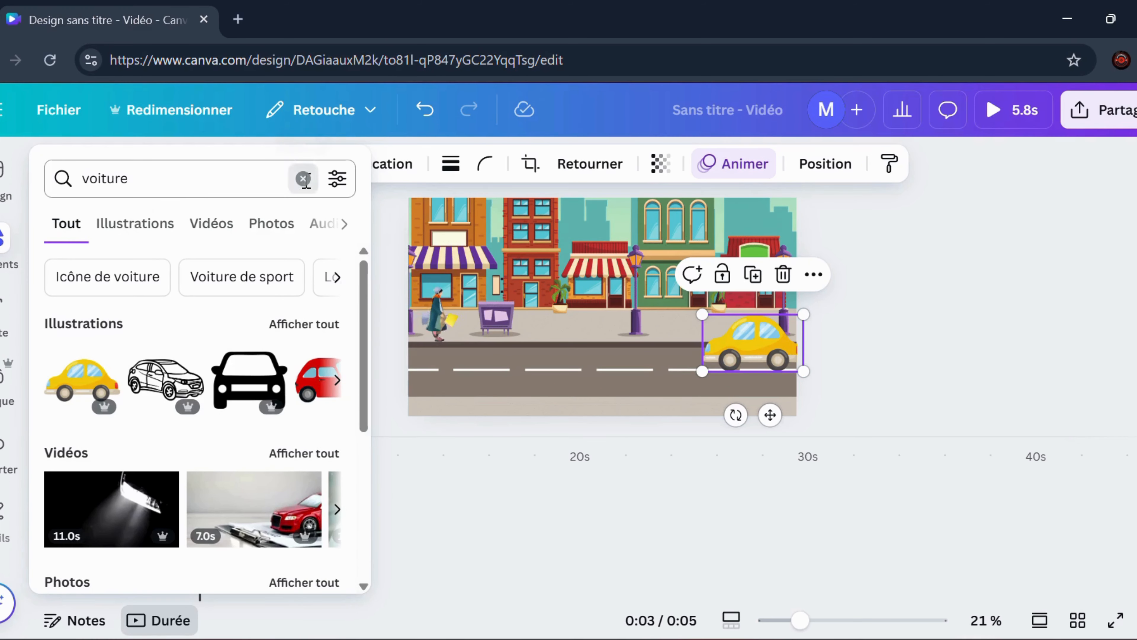
left_click(304, 179)
type("walli")
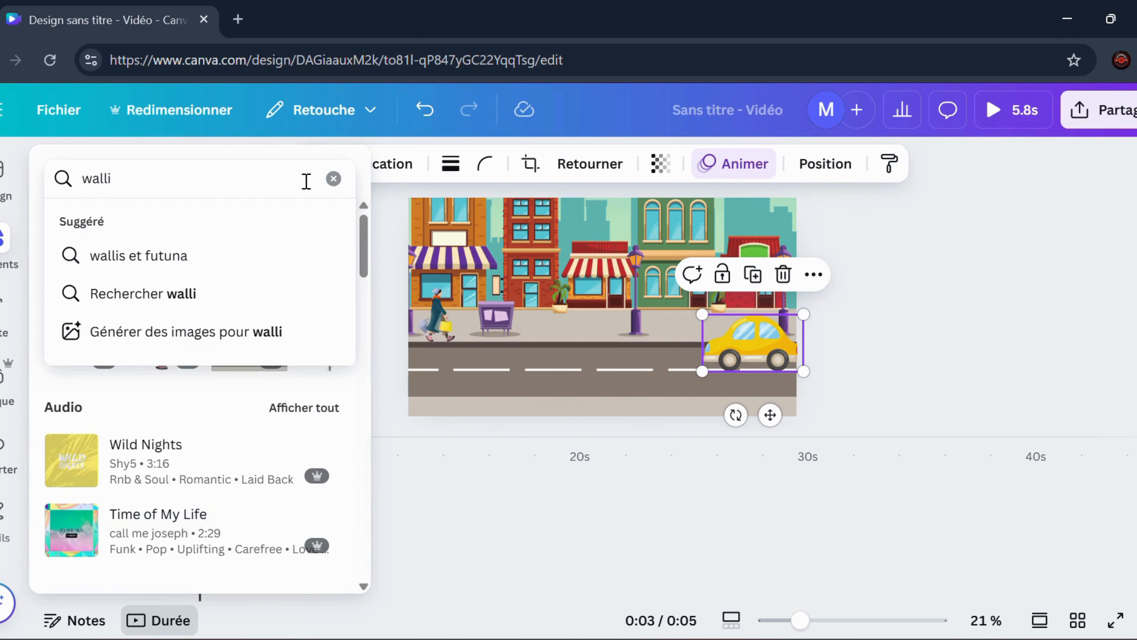
key("BackSpace")
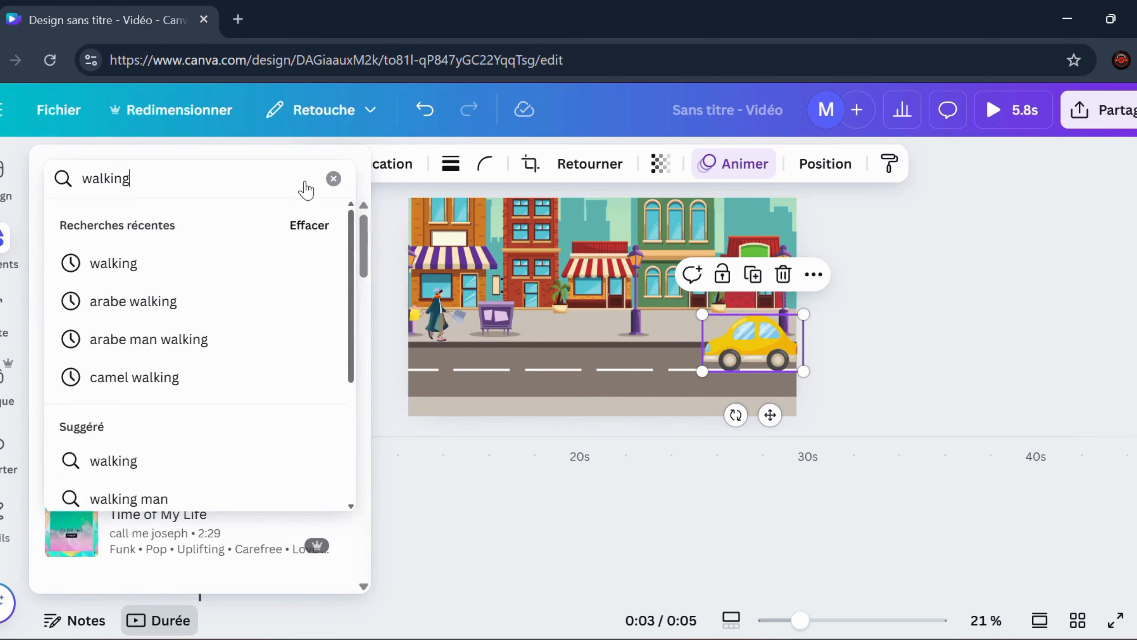
type("king")
key("Return")
scroll(262, 396, "down", 5)
scroll(262, 396, "up", 3)
left_click(134, 223)
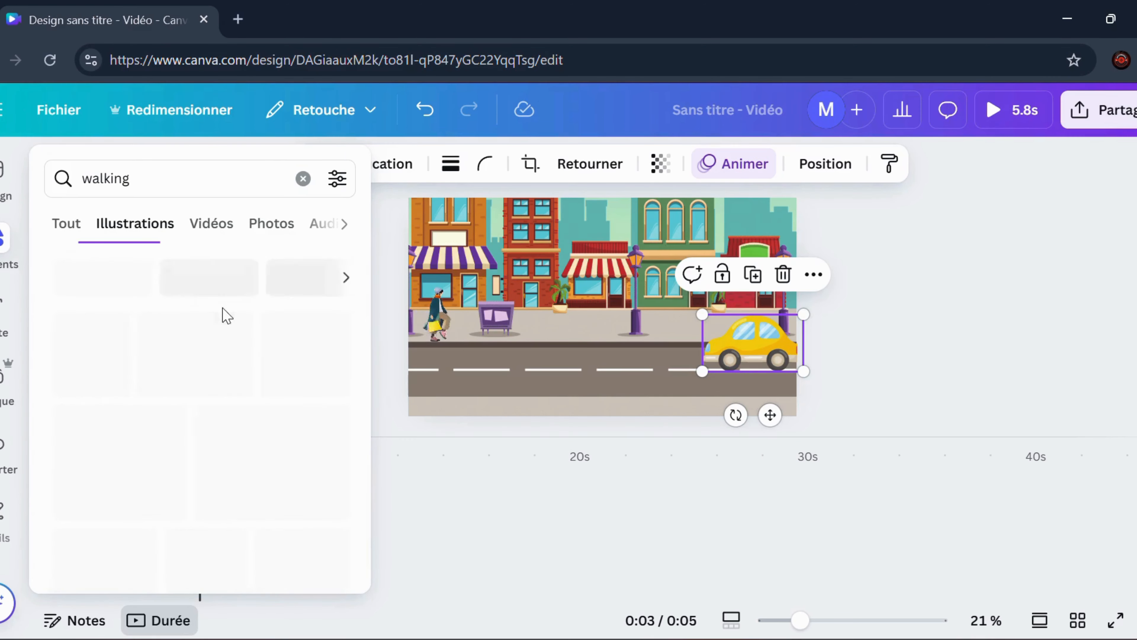
scroll(227, 316, "down", 10)
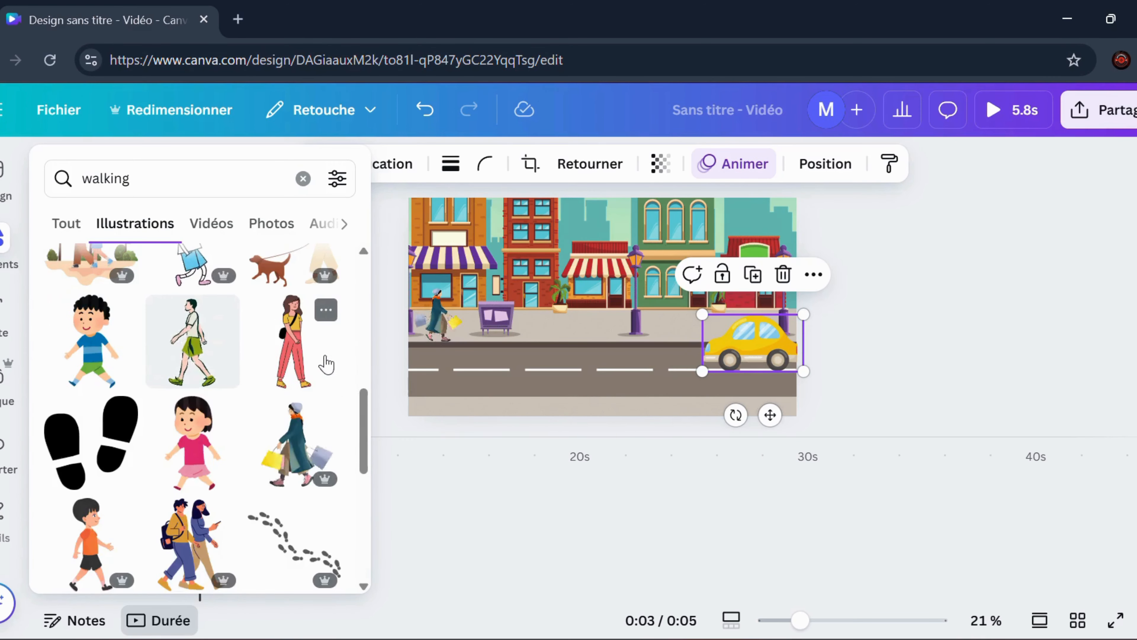
scroll(326, 363, "down", 4)
left_click_drag(224, 457, 750, 356)
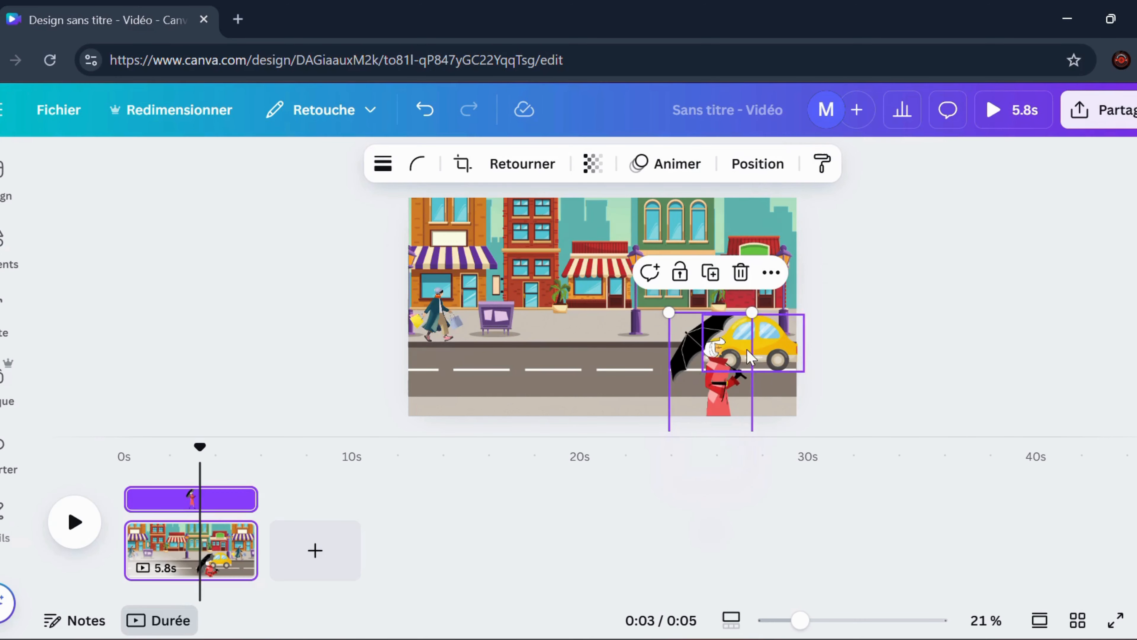
Flip the woman with the umbrella horizontally and position her at the page's lower right edge
left_click_drag(720, 391, 735, 374)
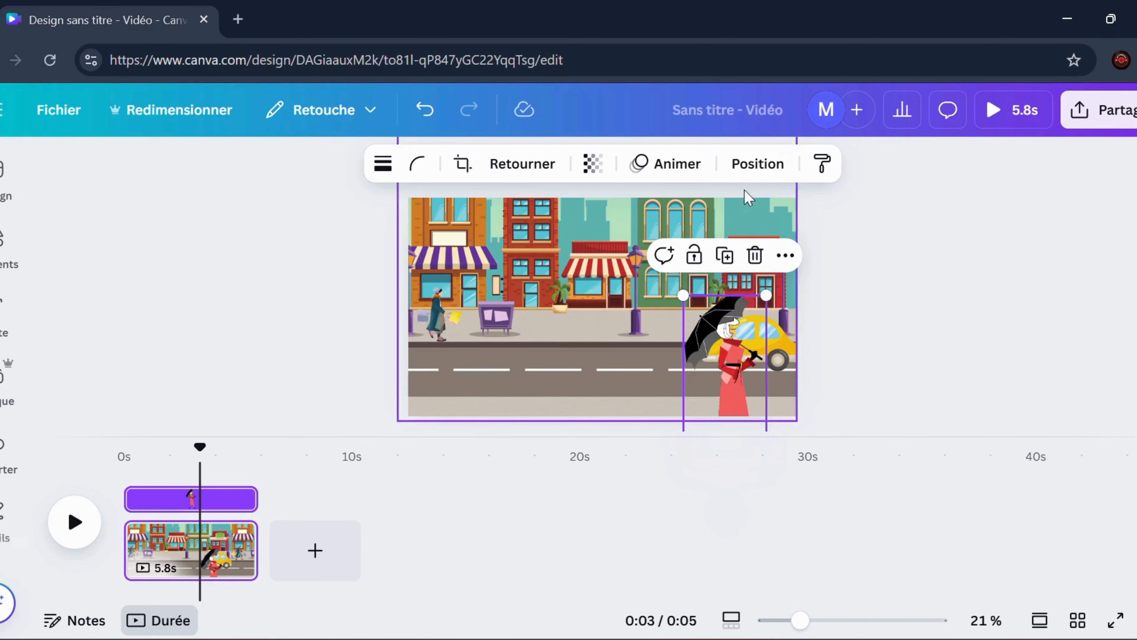
left_click(522, 164)
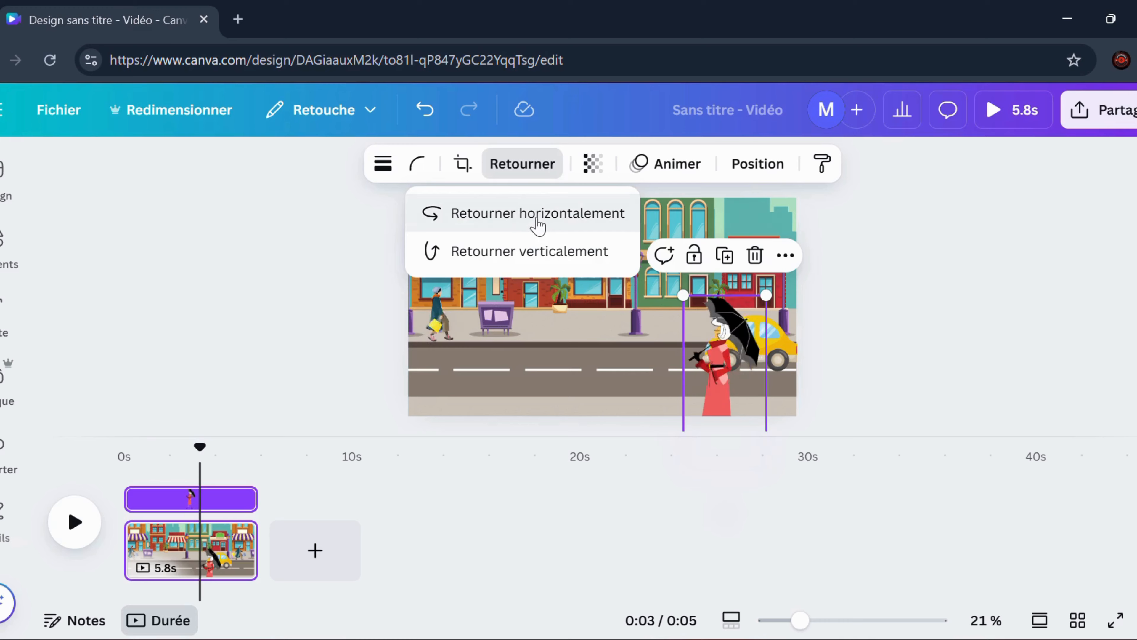
left_click_drag(721, 369, 773, 372)
Create a custom animation that moves the woman with the umbrella straight left off the page at minimum speed, keeping the Original style
left_click(675, 165)
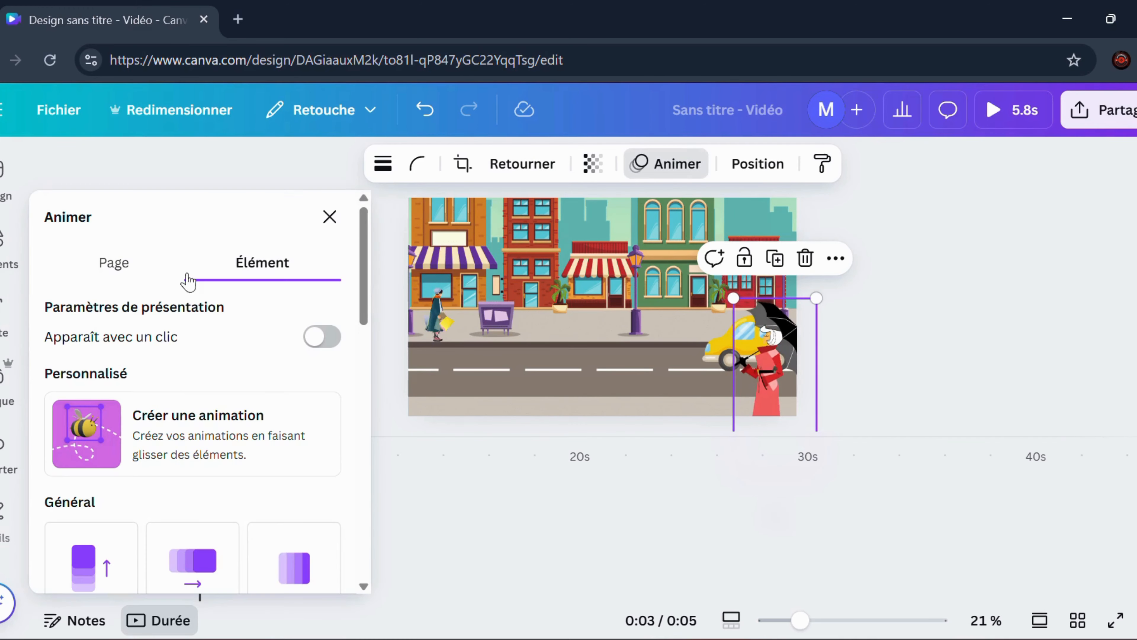
left_click(197, 430)
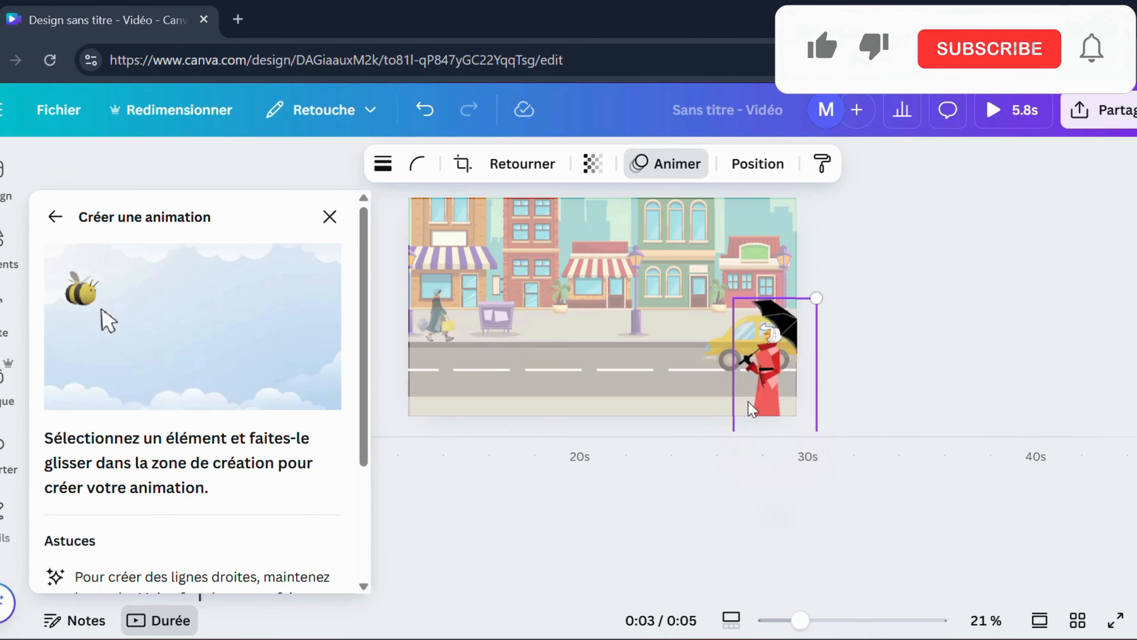
mouse_move(741, 408)
left_mouse_down()
mouse_move(377, 416)
mouse_move(335, 404)
left_mouse_up()
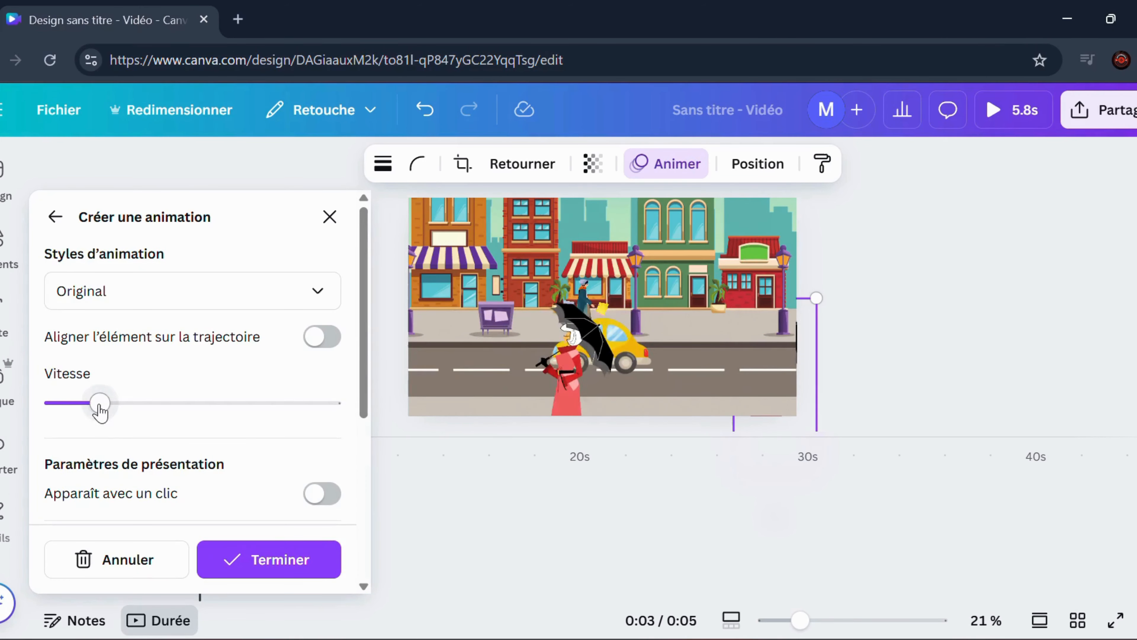
left_click_drag(100, 403, 18, 398)
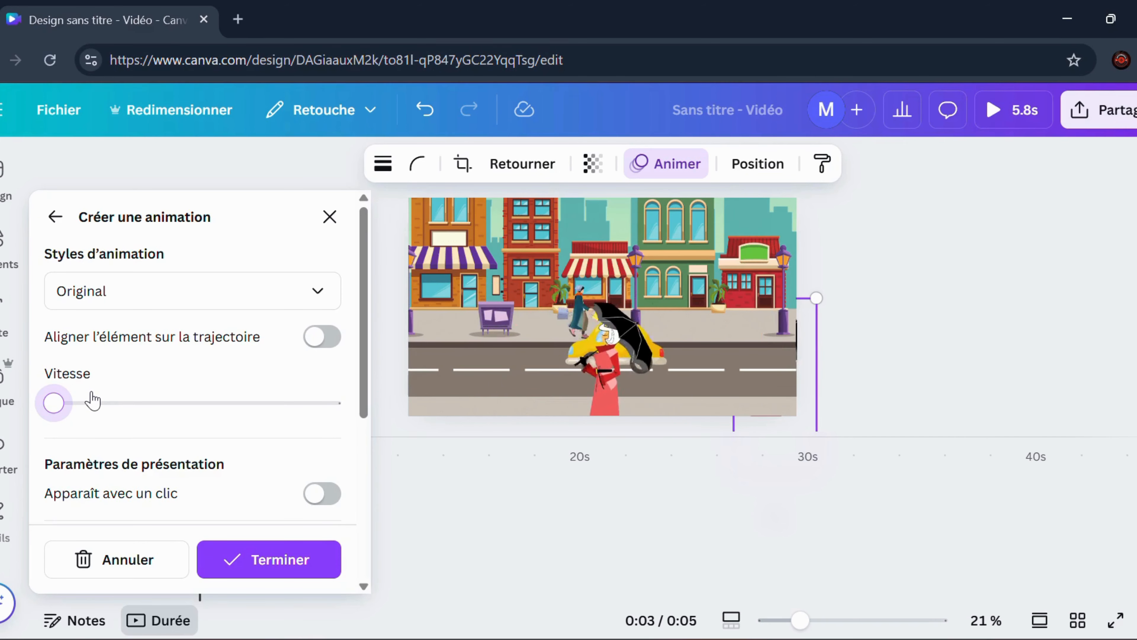
left_click(295, 573)
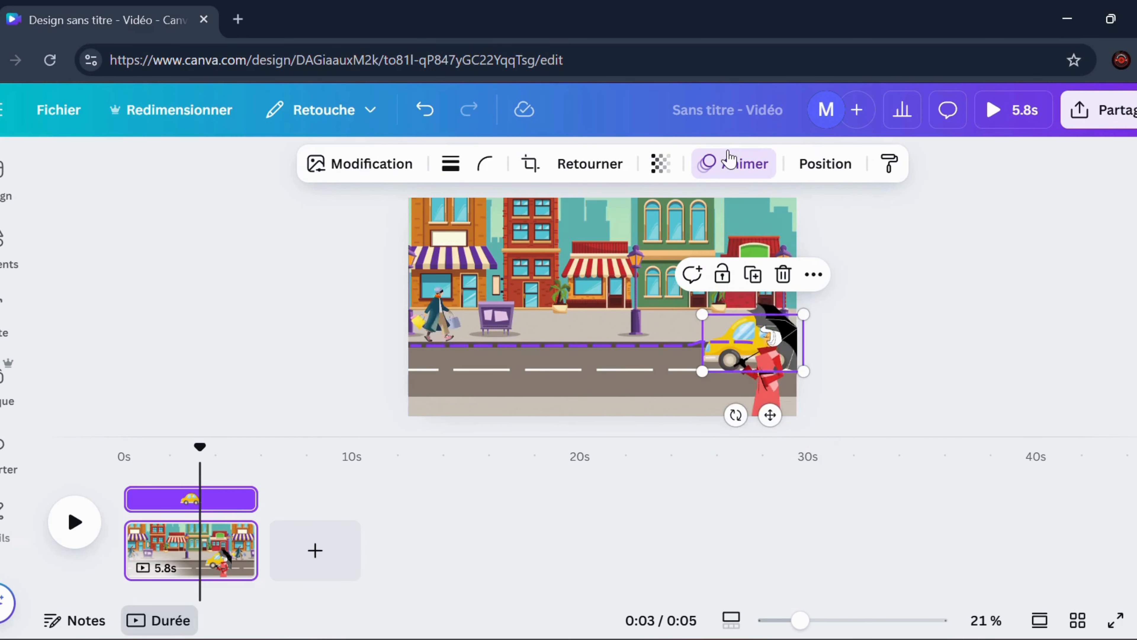
Raise the yellow car's animation speed to about 70% of the range and play the street scene to preview it
left_click(729, 162)
left_click_drag(165, 402, 251, 403)
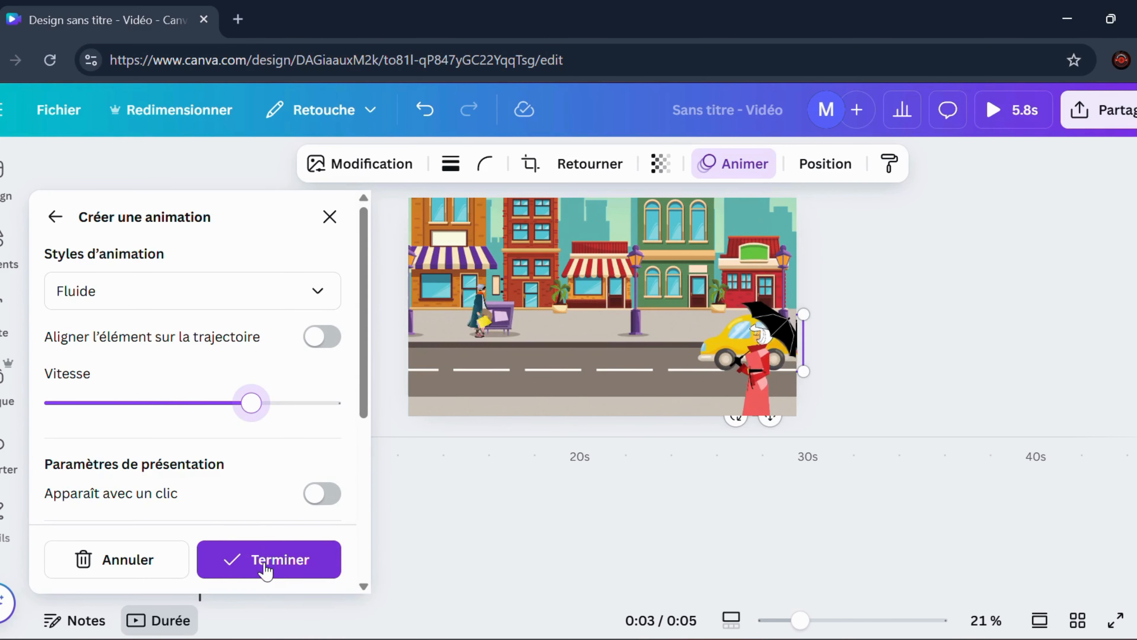
left_click(266, 564)
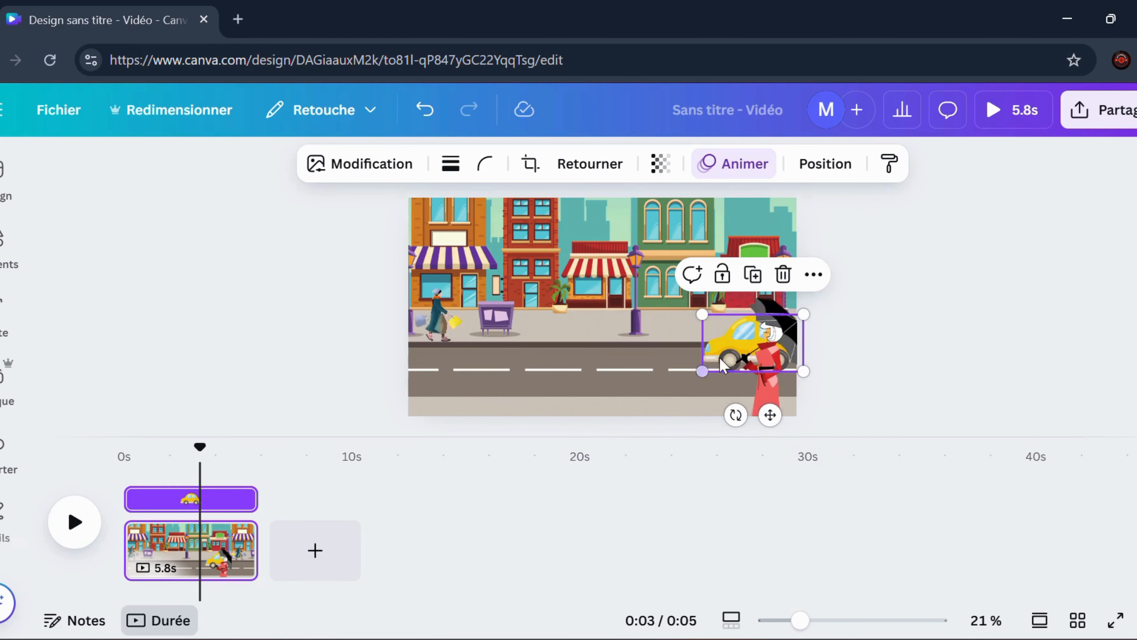
left_click(74, 523)
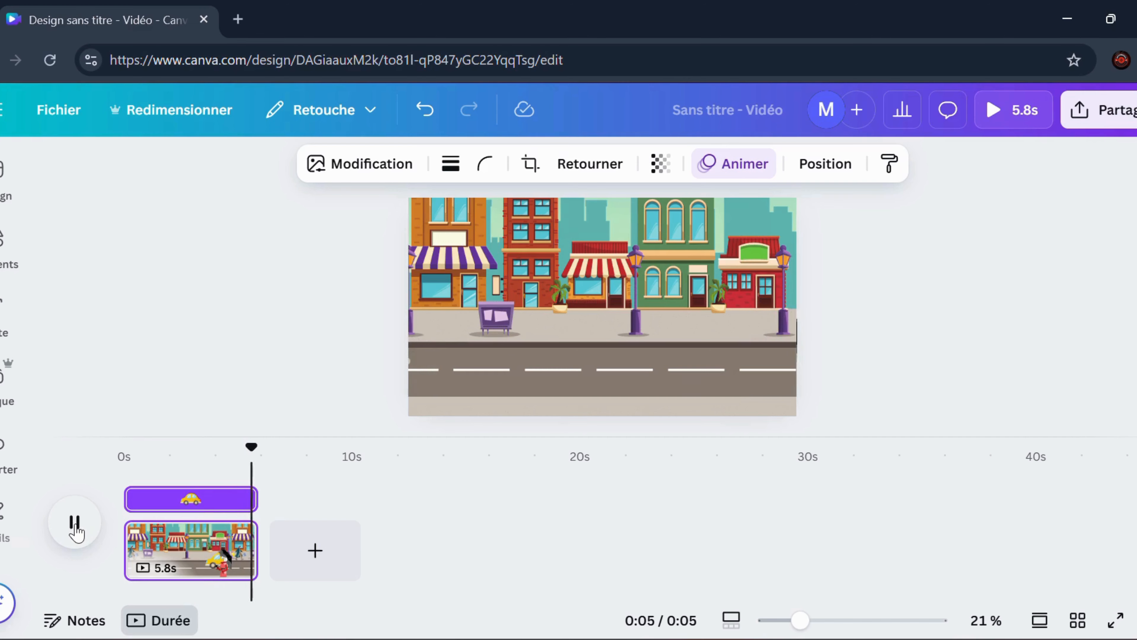
left_click(76, 530)
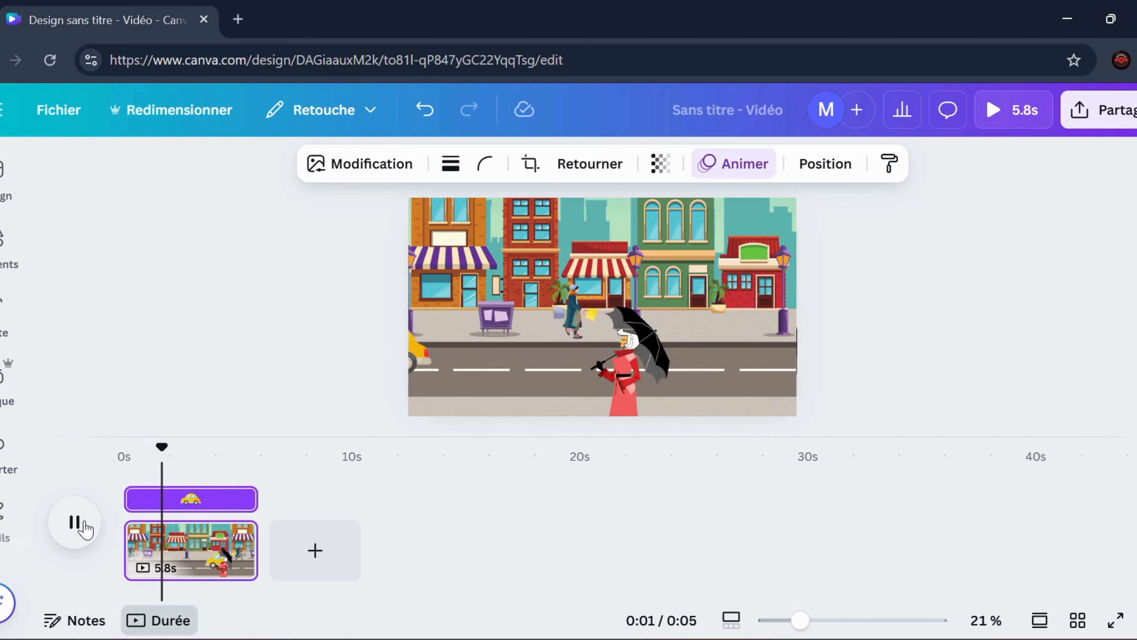